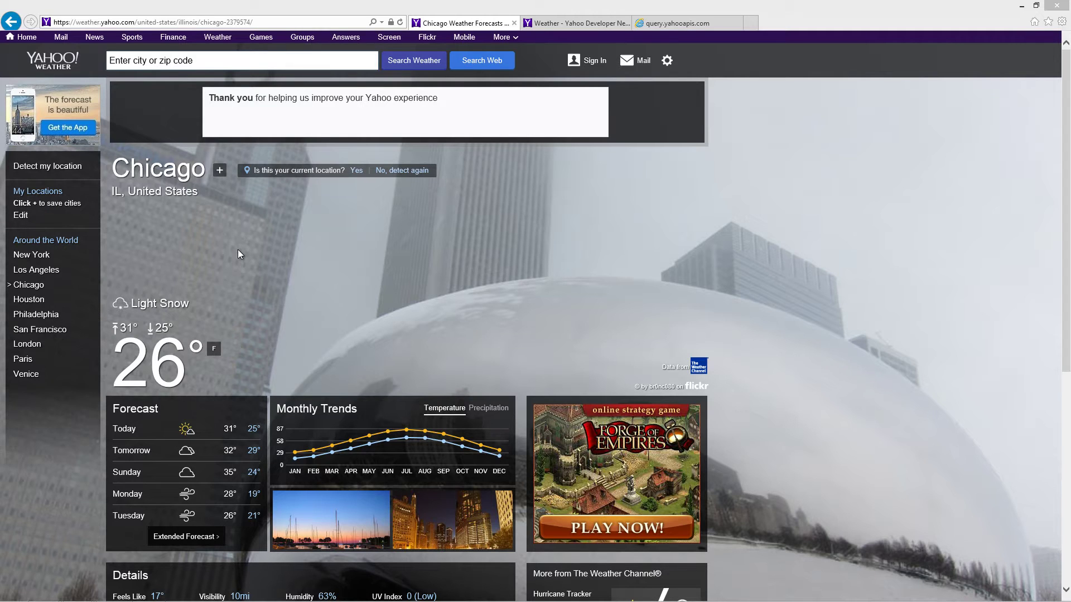
Switch to the Yahoo Weather API developer page with the Nome, AK sample JSON response.
left_click(547, 25)
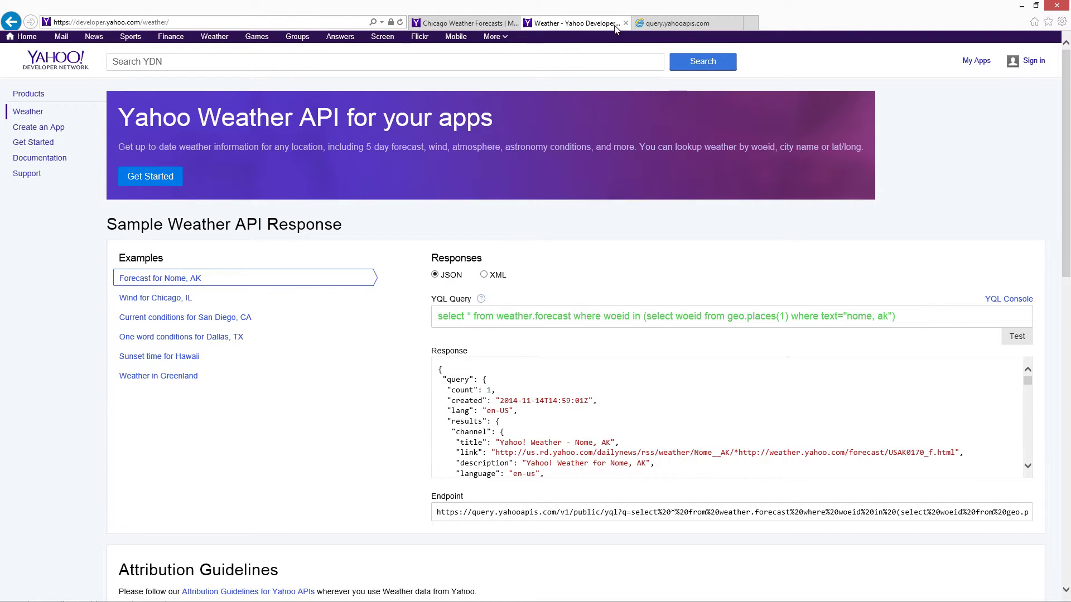
View the Chicago weather XML response on the query.yahooapis.com tab.
left_click(644, 21)
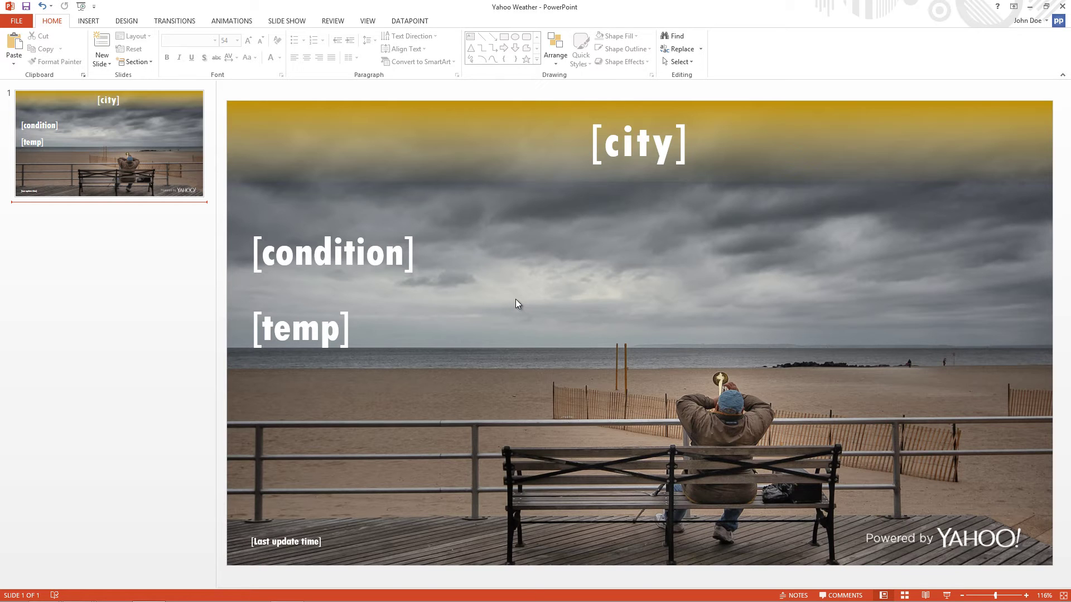
Add a new XML connection in the DataPoint connections list.
left_click(417, 21)
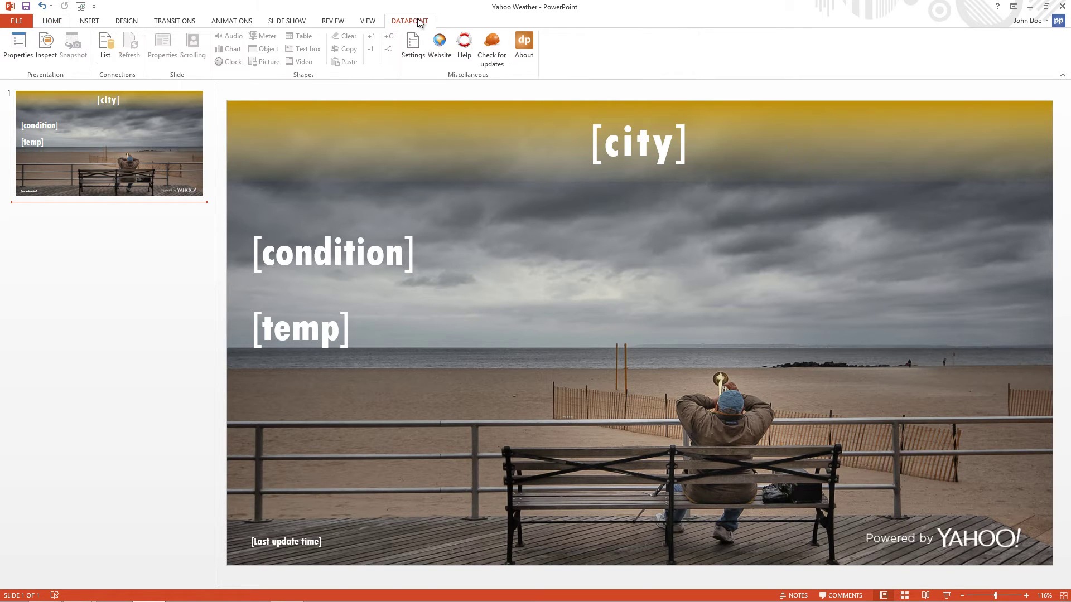
left_click(107, 49)
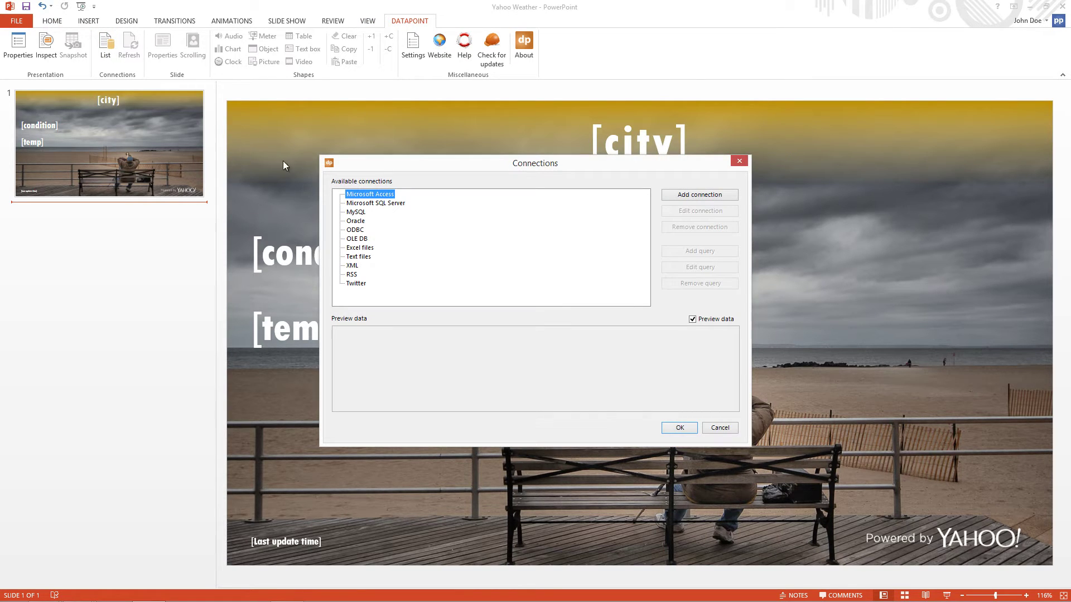
left_click(351, 266)
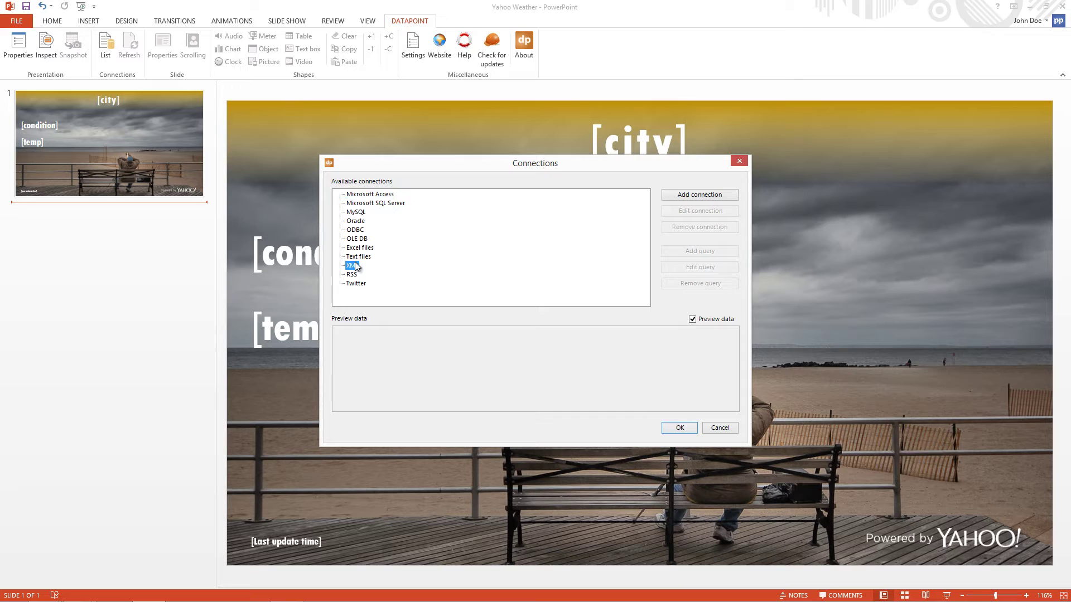
left_click(673, 198)
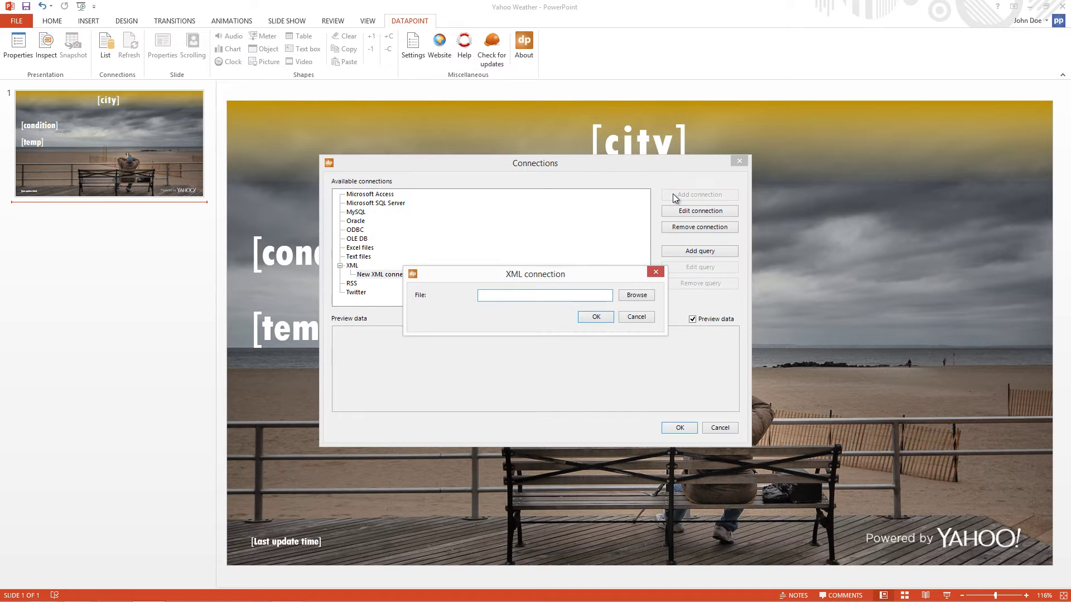
Copy the Chicago weather XML query address from the browser's address bar.
key("alt+Tab")
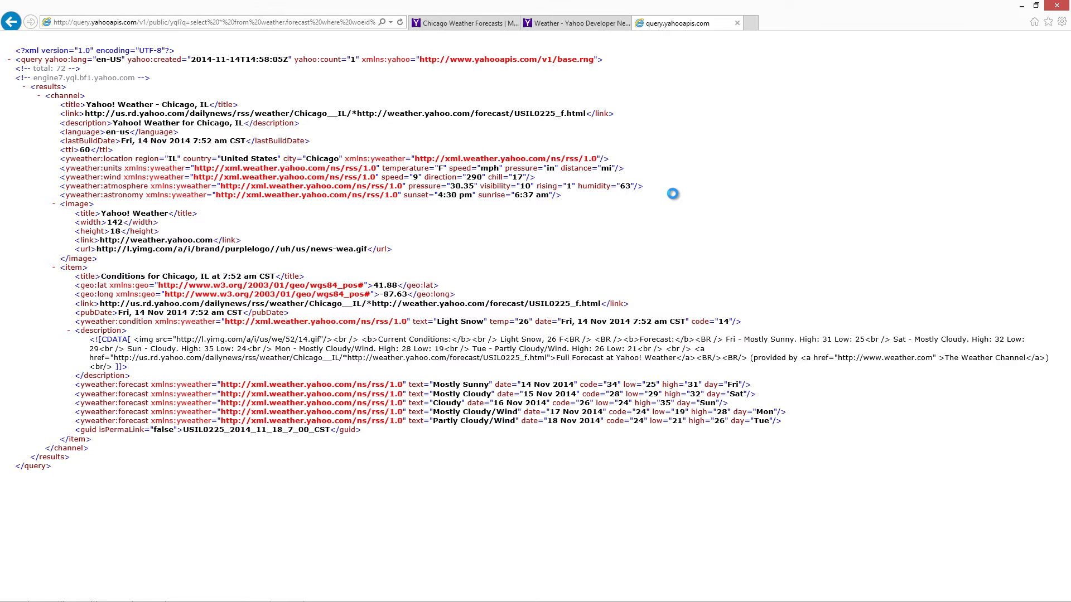
left_click(310, 26)
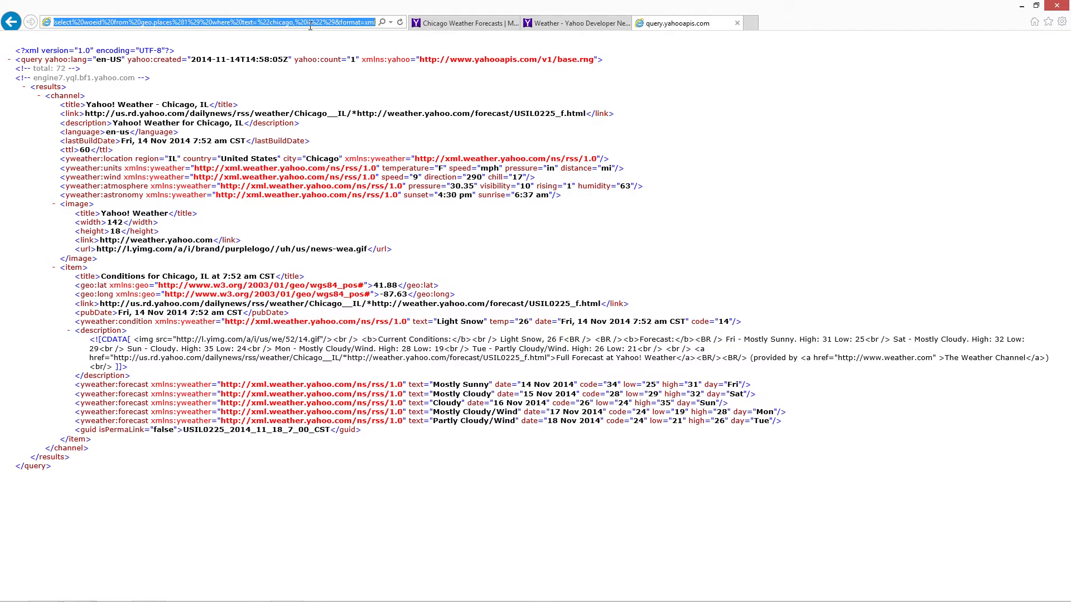
right_click(309, 25)
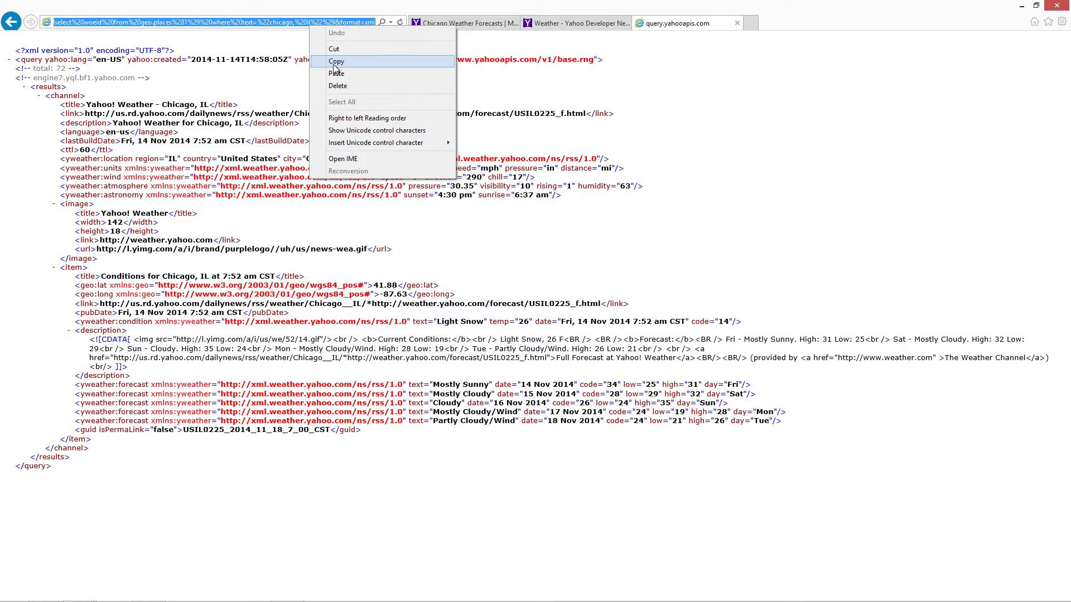
left_click(333, 65)
Paste the copied Chicago weather query address as the XML connection's source and confirm.
key("alt+Tab")
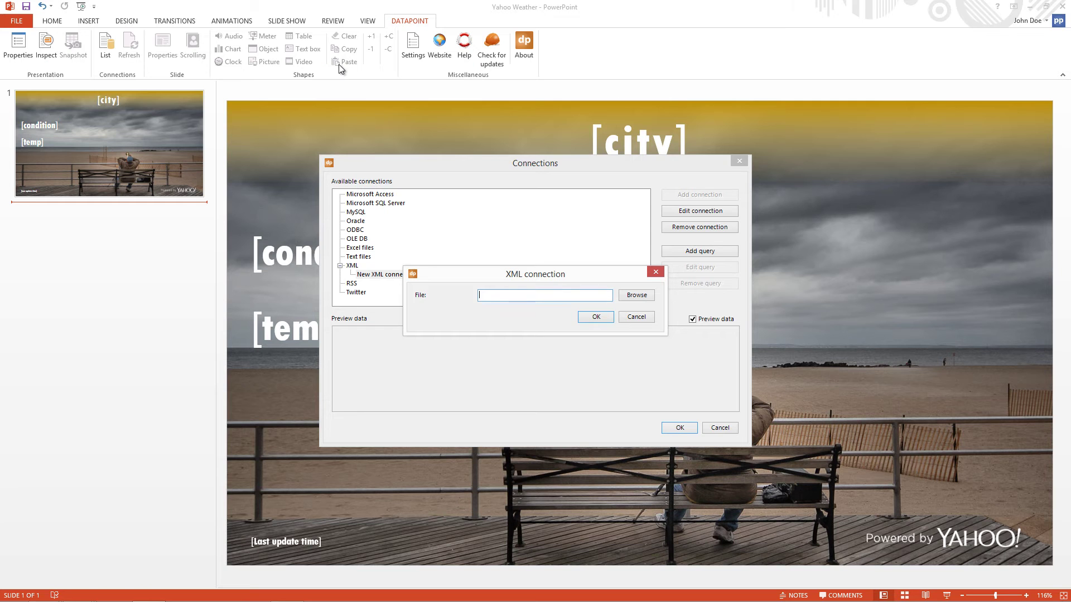
right_click(496, 294)
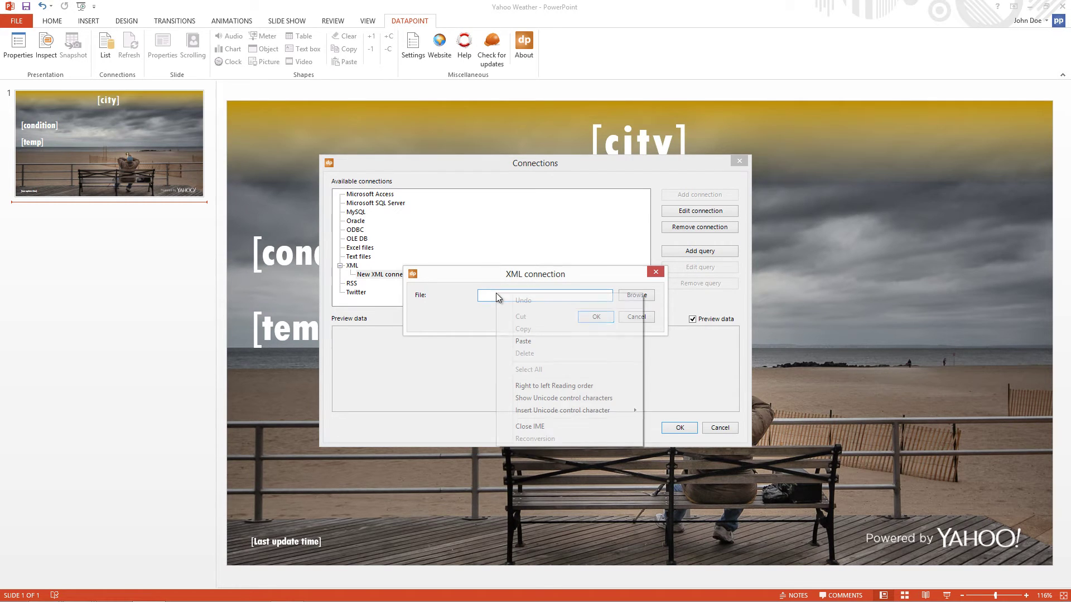
left_click(522, 341)
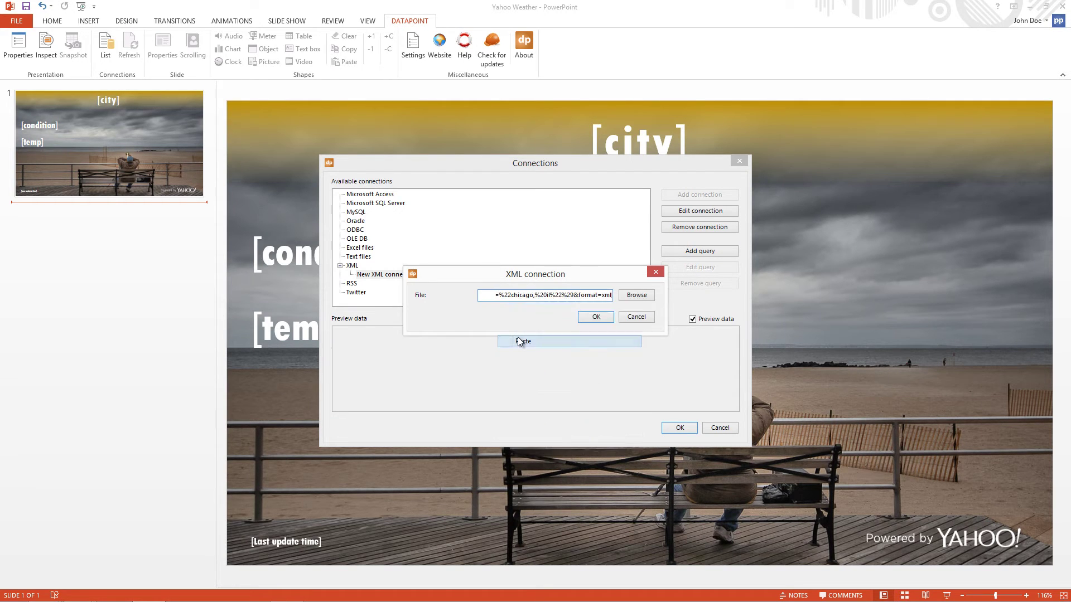
left_click(596, 317)
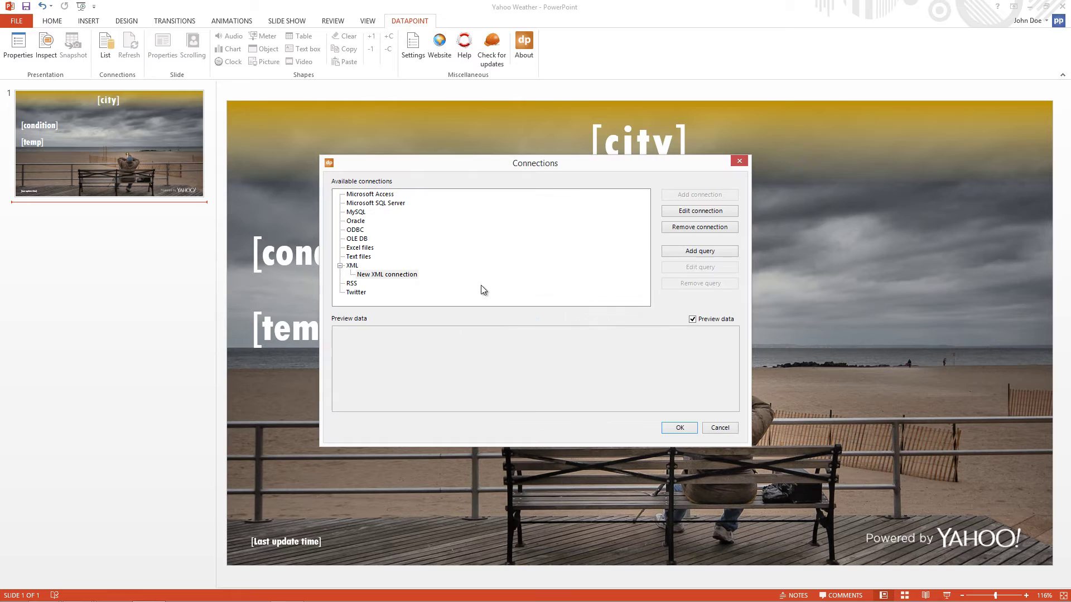
Rename the new XML connection to 'Yahoo weather'.
left_click(413, 276)
left_click(411, 276)
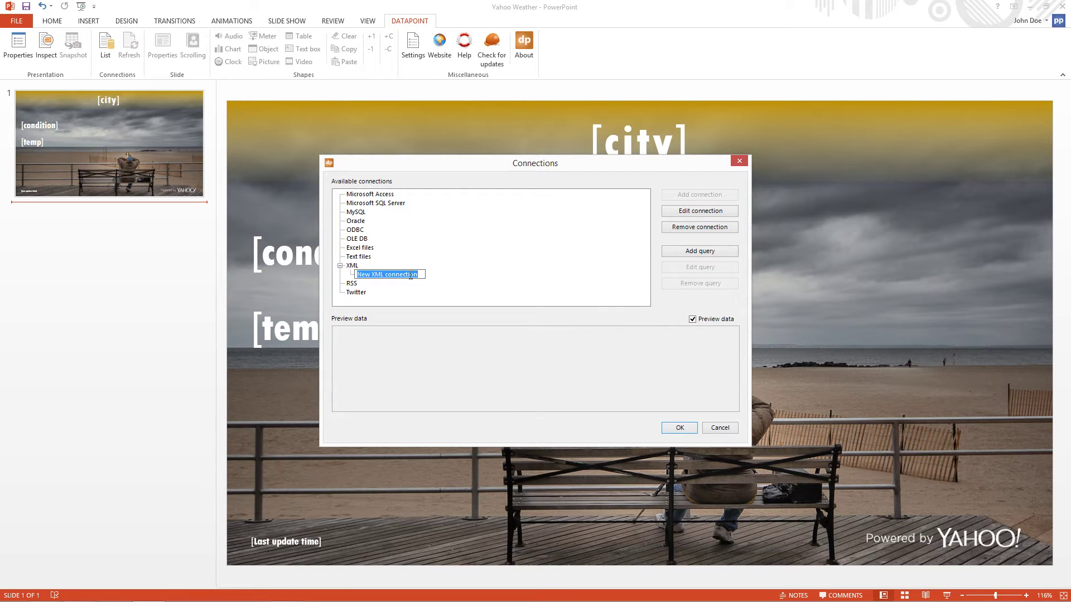
type("Yahoo weather")
key("Return")
left_click(694, 252)
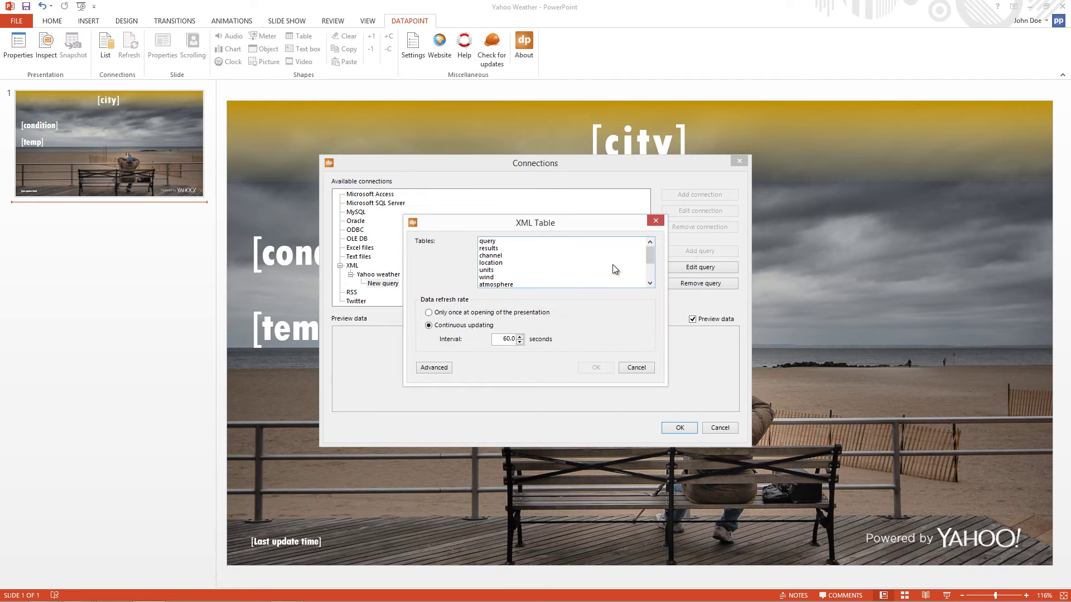
Add a query on the location table and name it 'Location'.
left_click(495, 263)
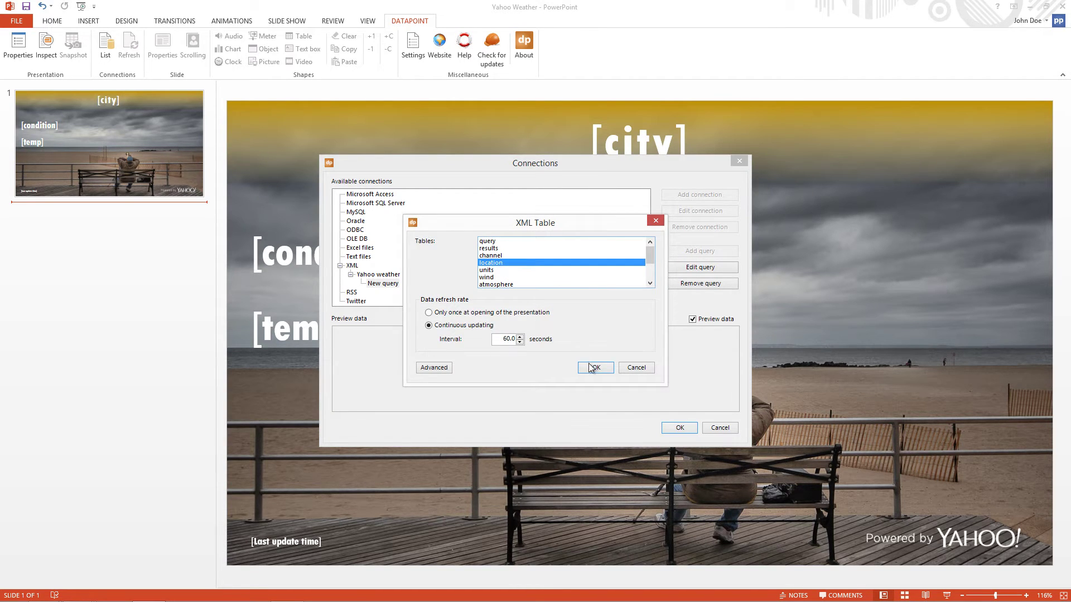
left_click(595, 369)
left_click(391, 283)
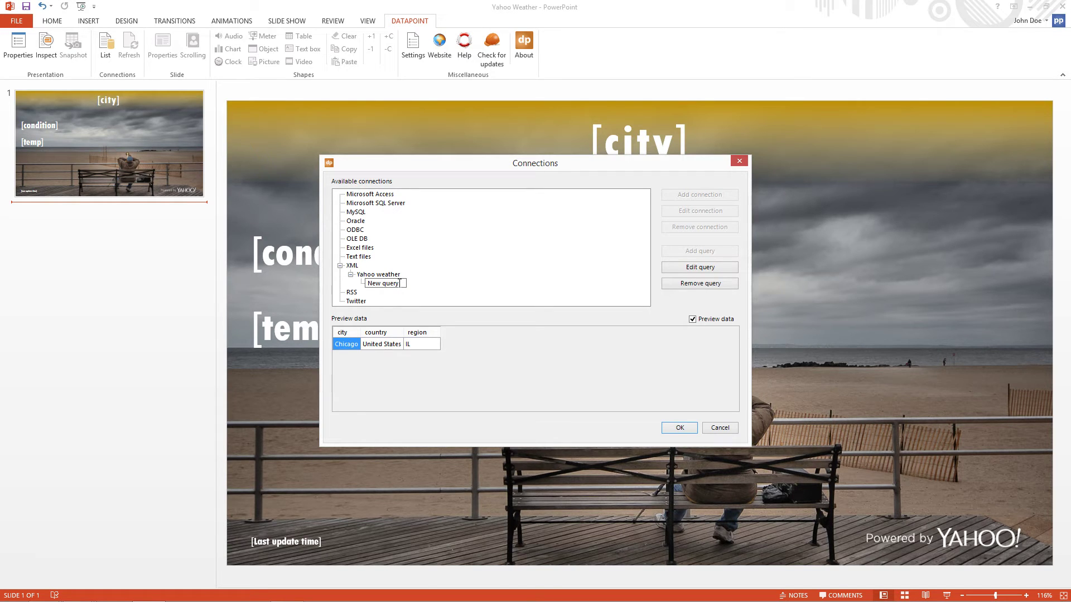
key("ctrl+a")
key("BackSpace")
type("Location")
key("Return")
Add a query on the condition table, name it 'Condition', and close the connections setup.
left_click(379, 276)
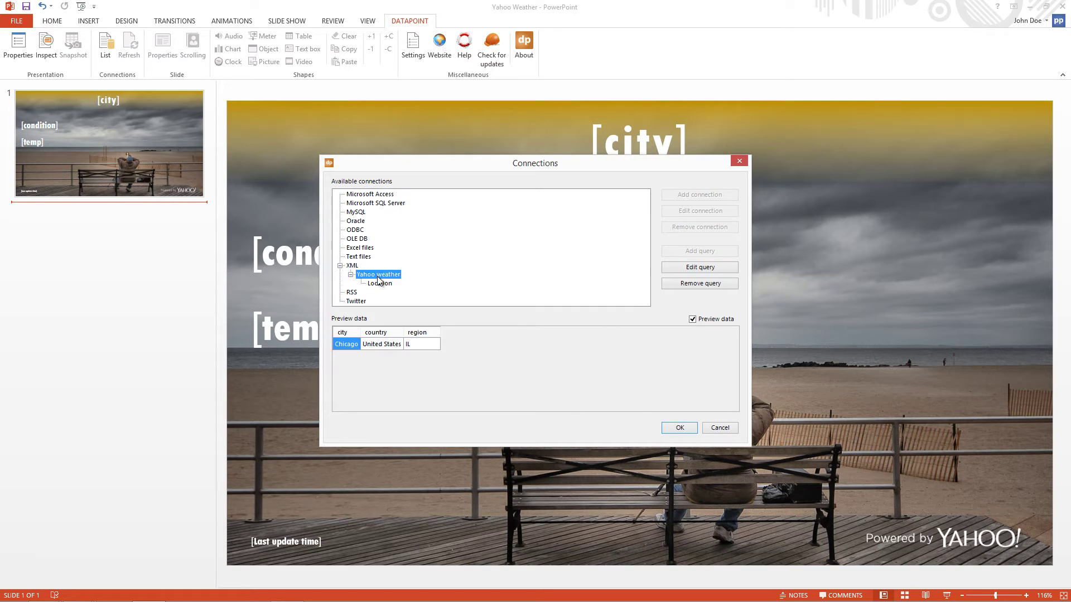
left_click(664, 251)
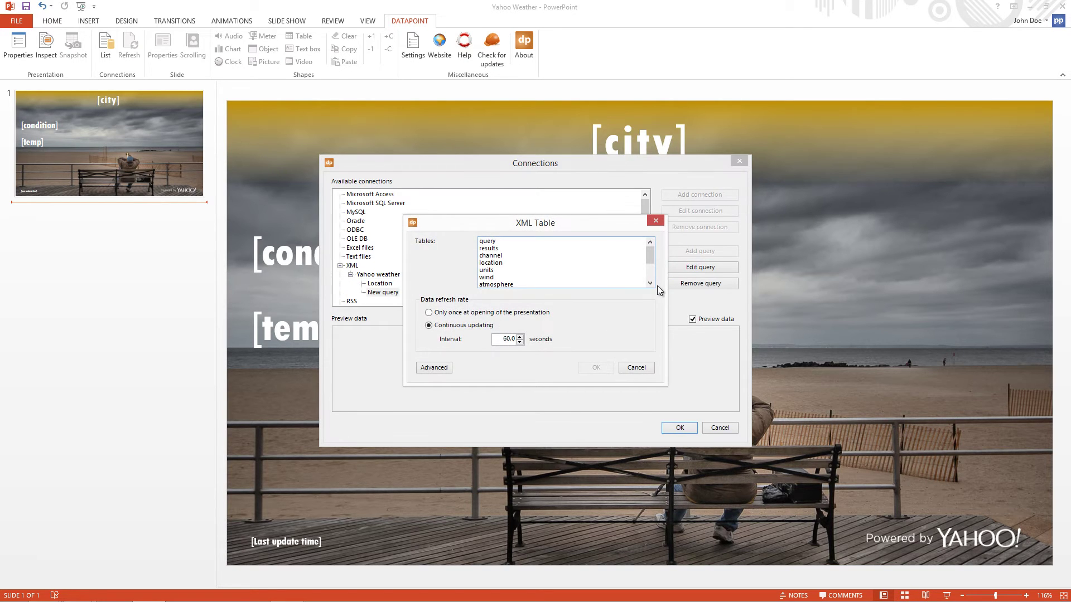
scroll(651, 279, "down", 2)
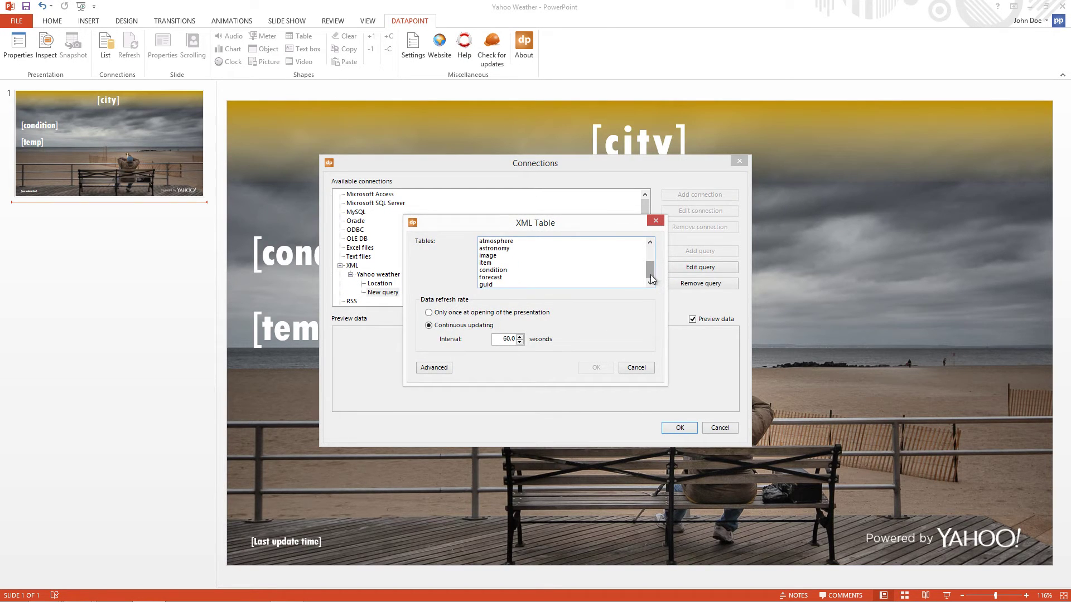
left_click(495, 272)
left_click(596, 368)
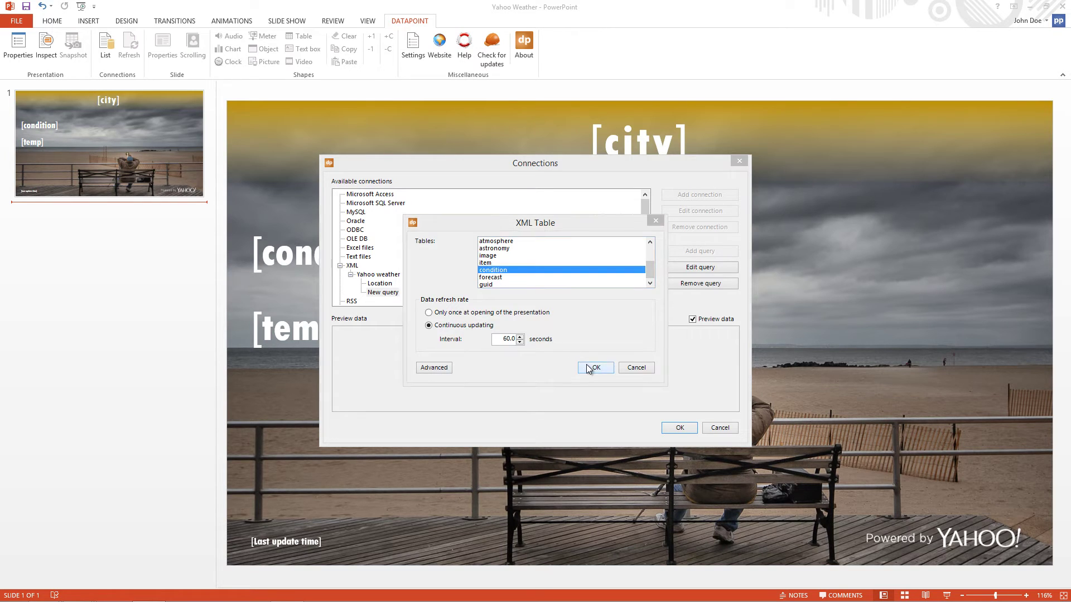
left_click(394, 296)
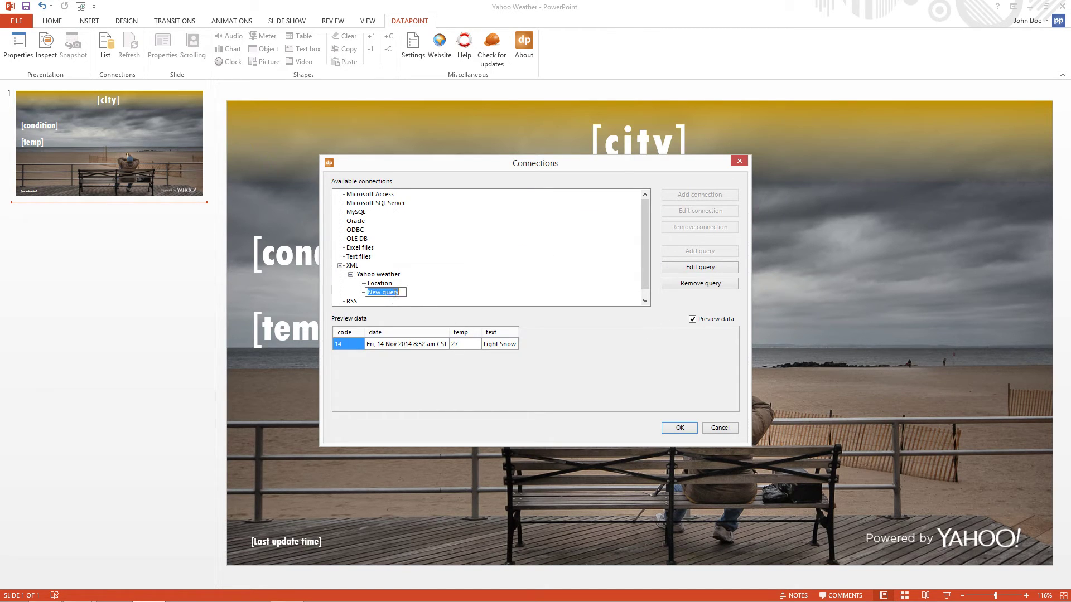
type("Condition")
key("Return")
left_click(677, 429)
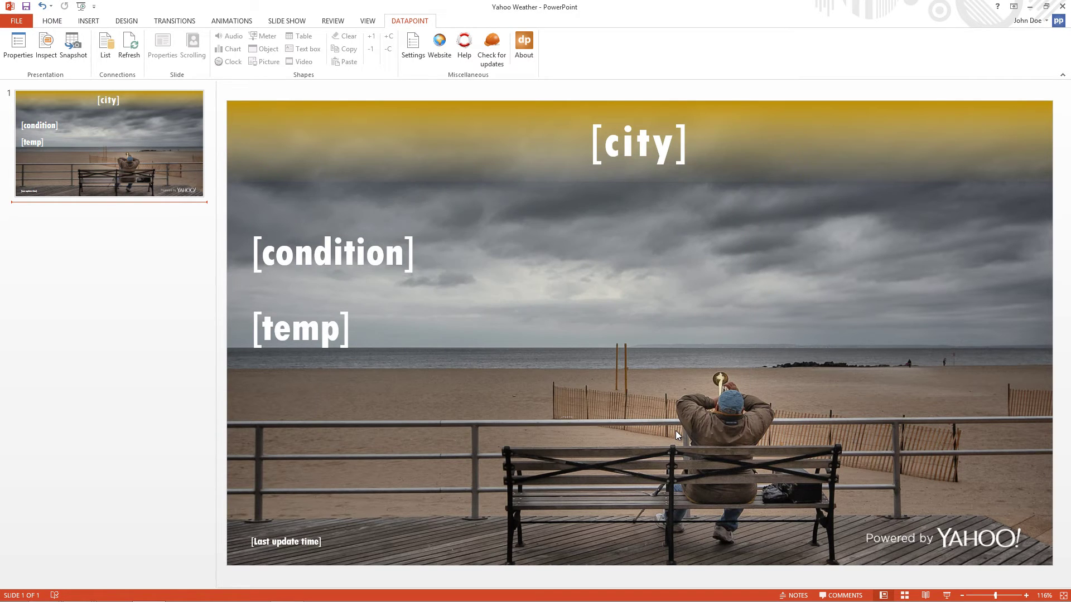
Link the [city] title to Yahoo weather | Location's city column, showing Chicago.
left_click(632, 149)
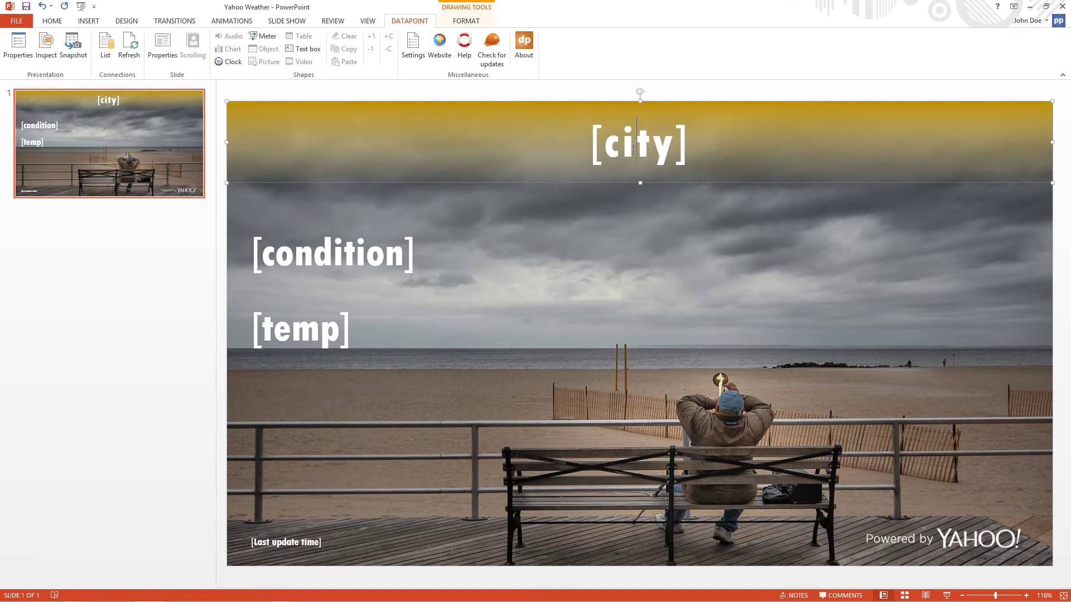
left_click(302, 52)
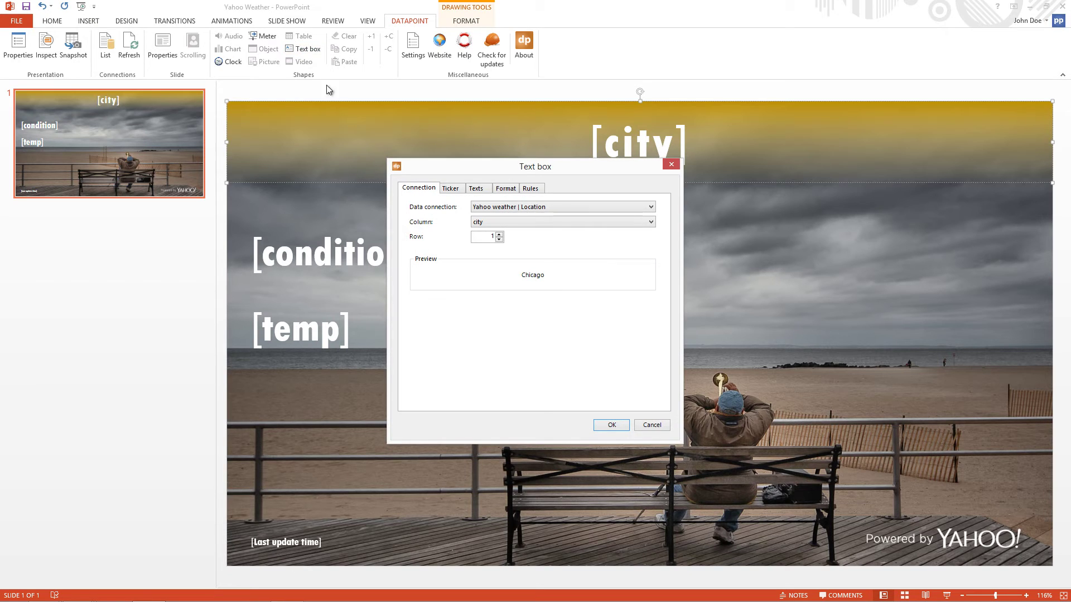
left_click(486, 222)
left_click(484, 232)
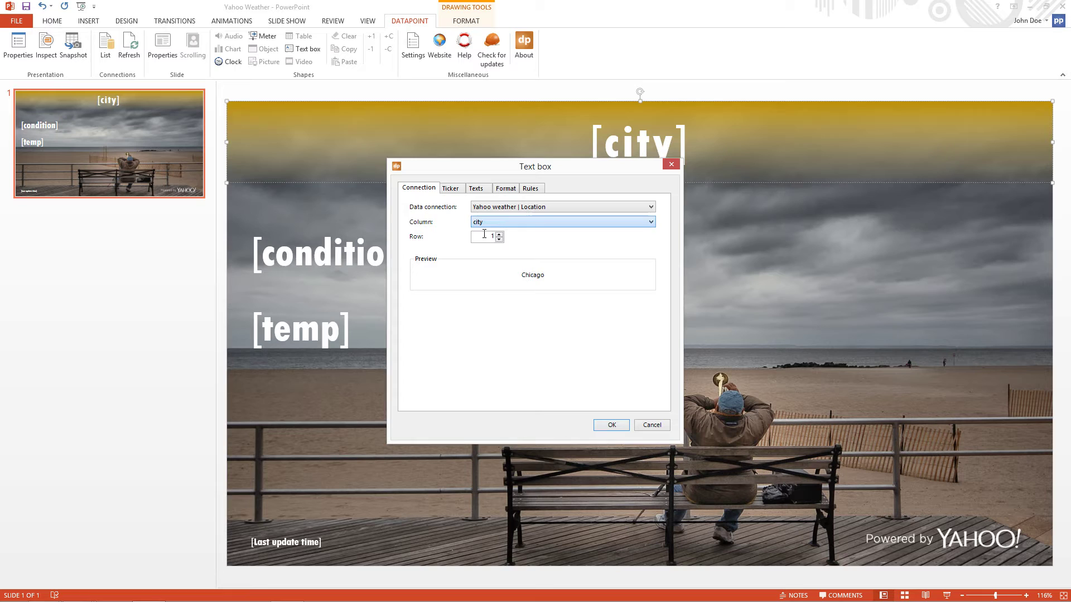
left_click(620, 426)
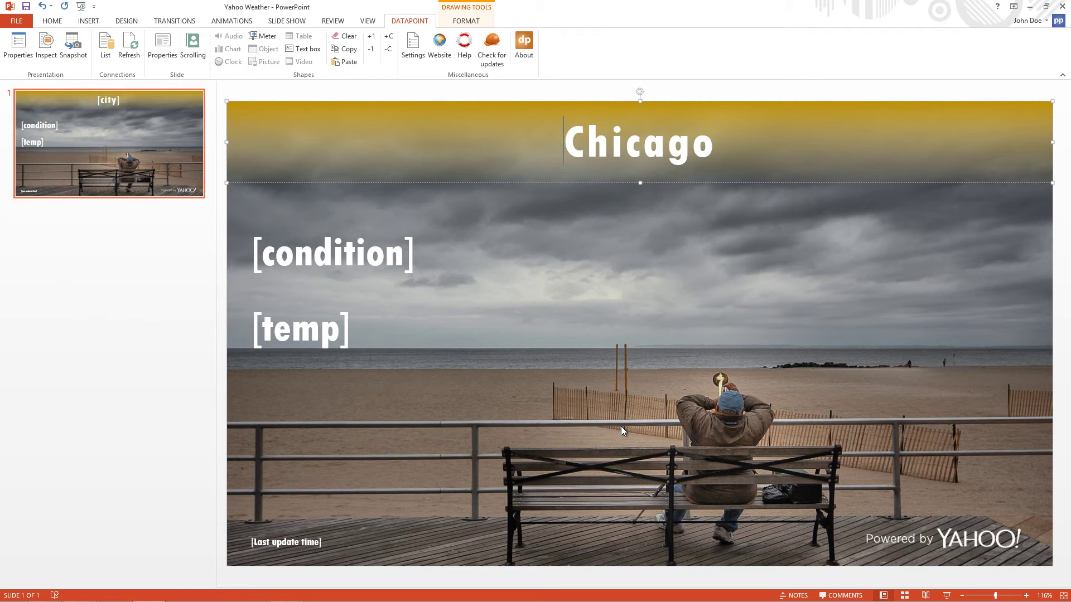
Link the [condition] box to Yahoo weather | Condition's text column, showing Light Snow.
left_click(386, 259)
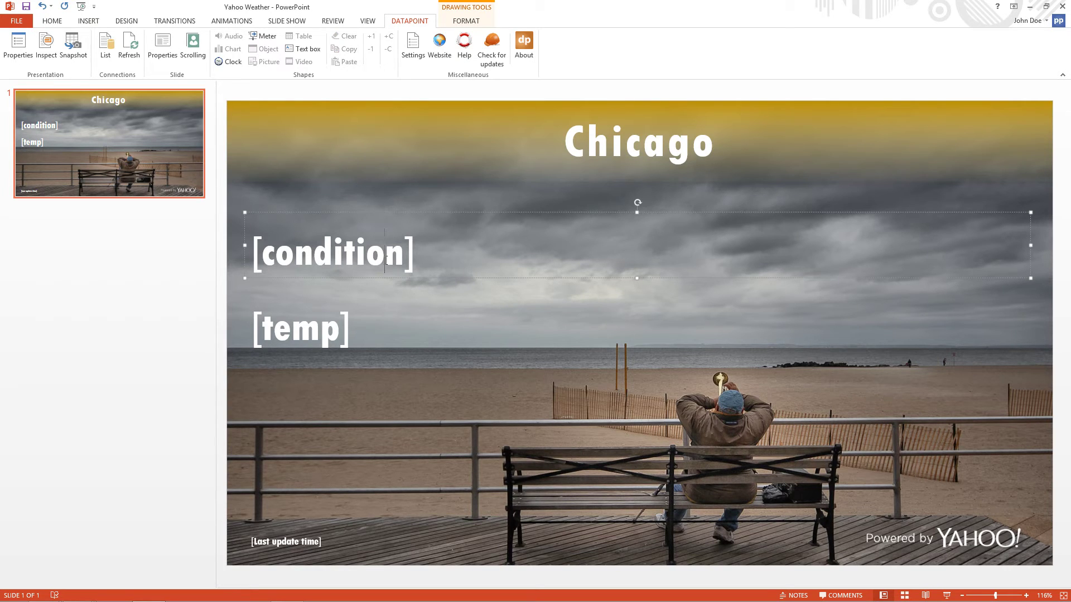
left_click(305, 53)
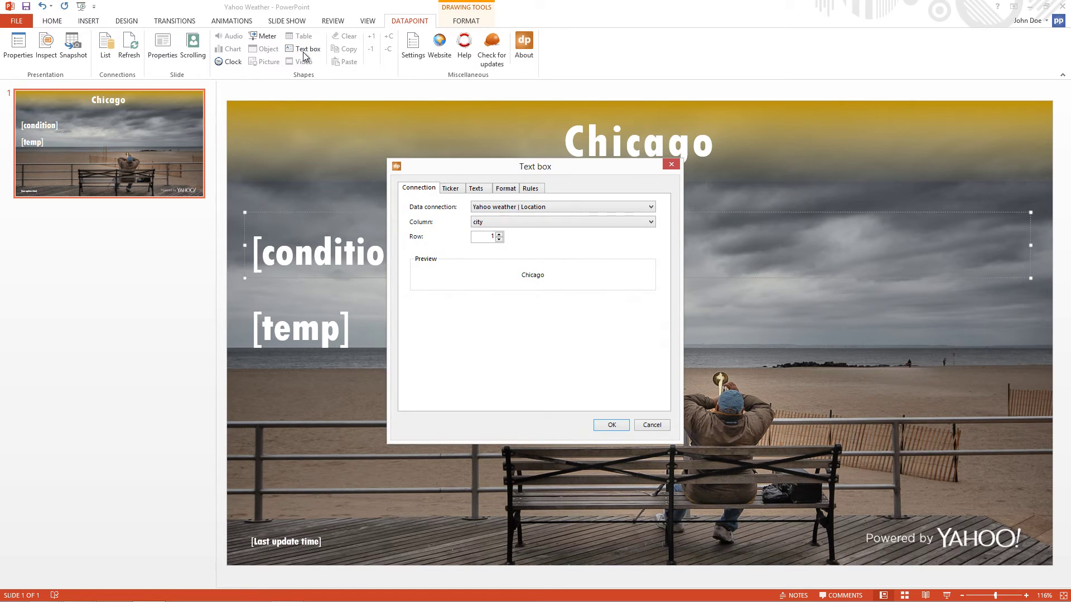
left_click(482, 209)
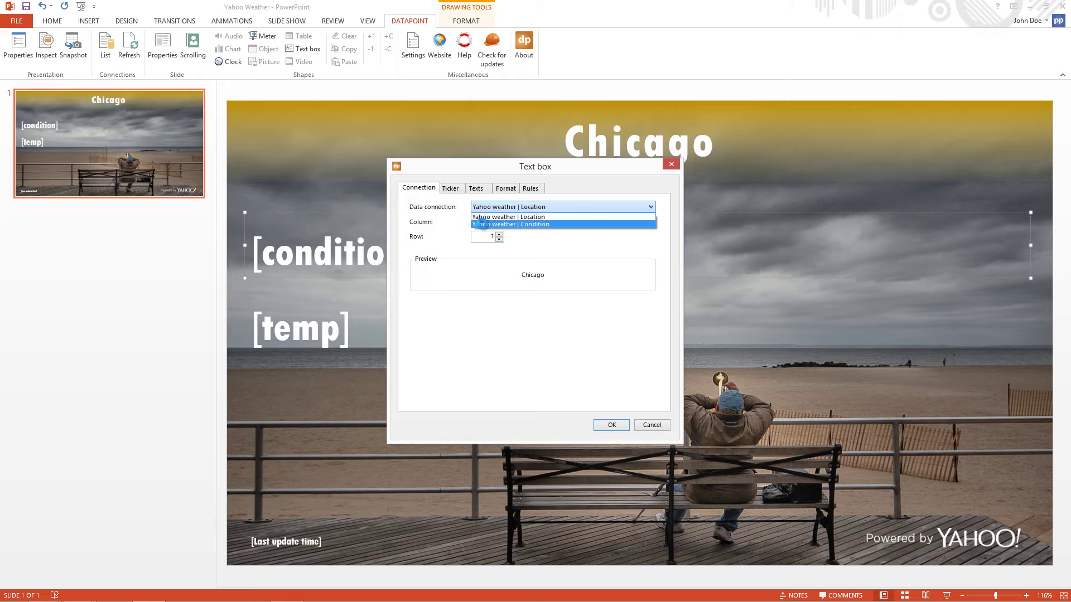
left_click(483, 224)
left_click(483, 223)
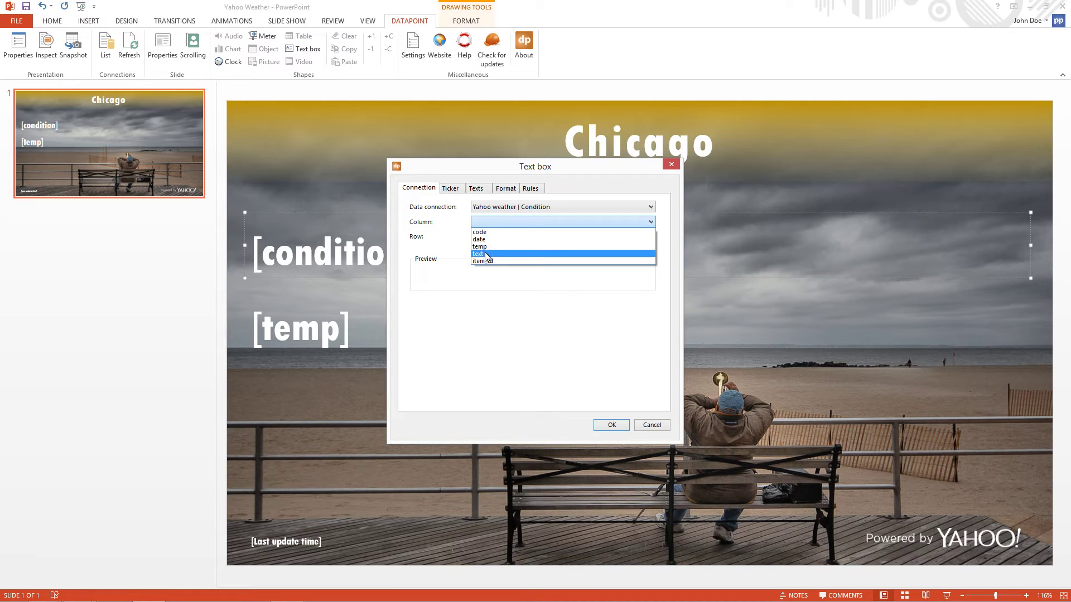
left_click(485, 255)
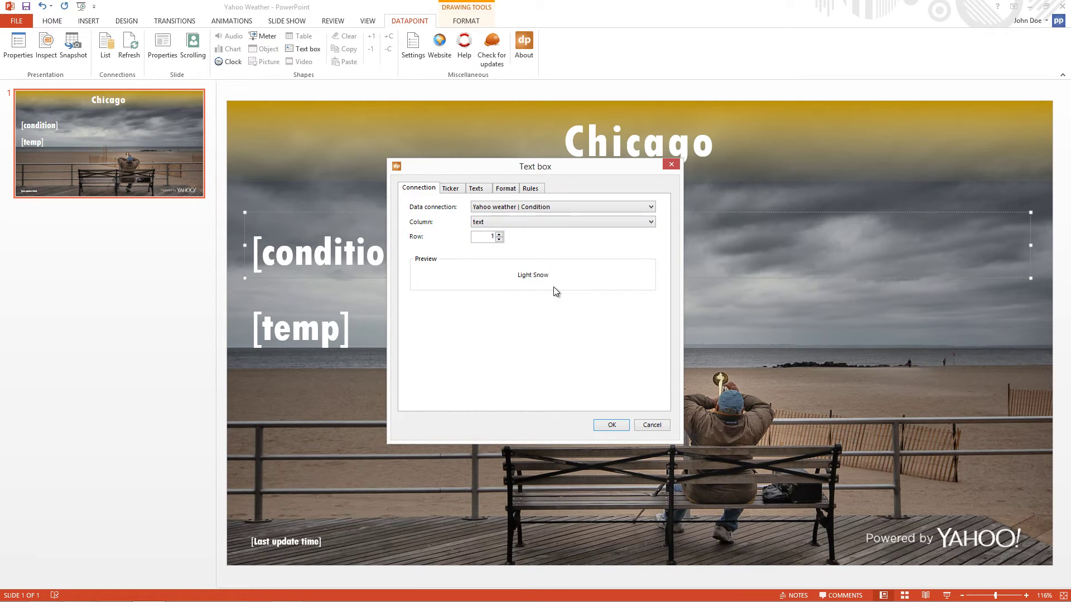
left_click(610, 426)
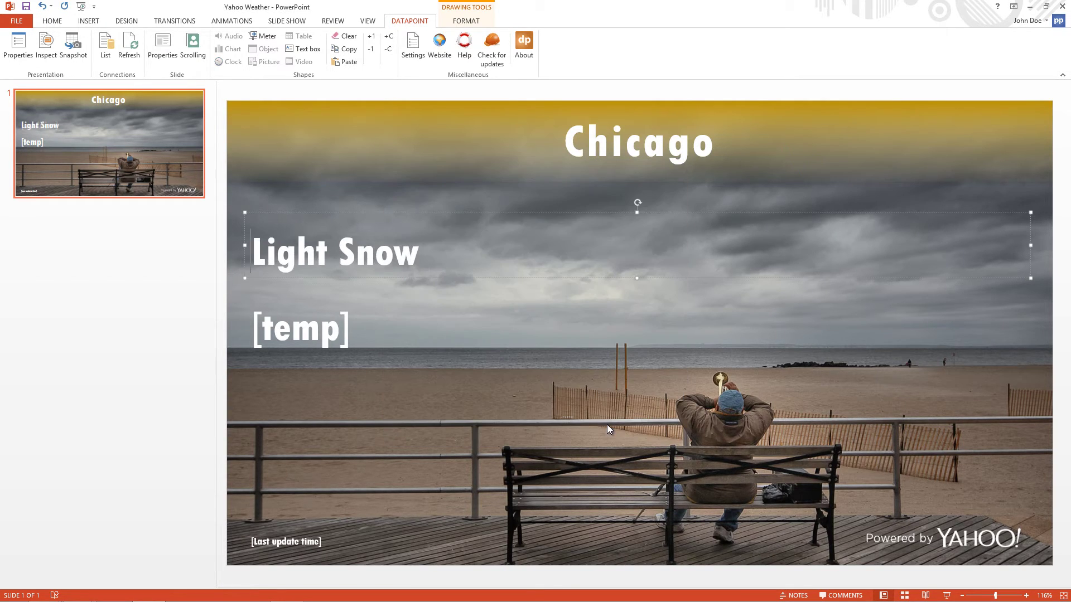
Link the [temp] box to Condition's temp column with a °F suffix, showing 27°F.
left_click(337, 331)
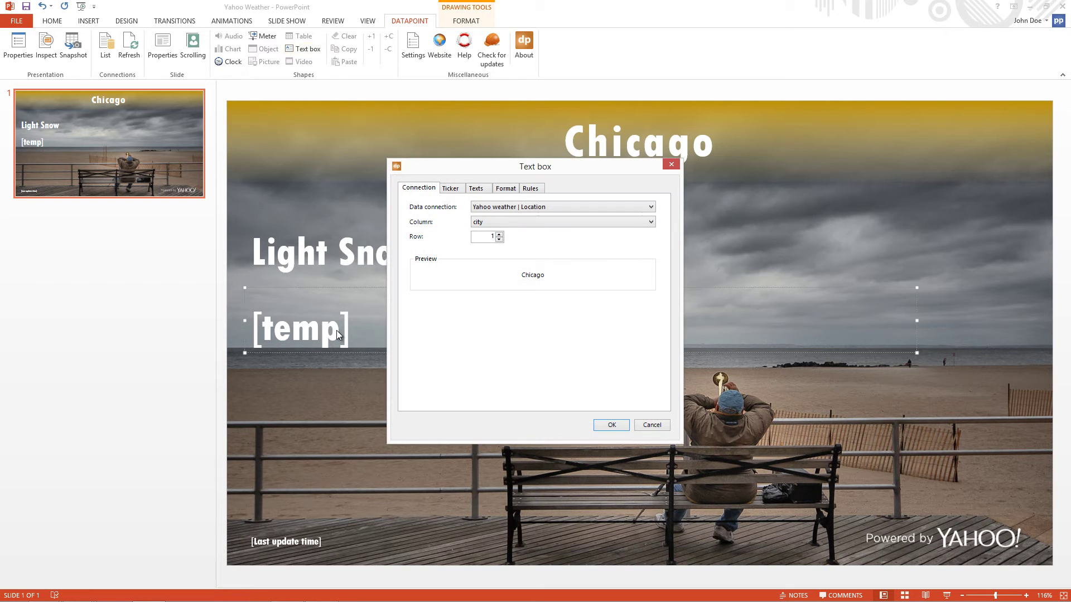
key("alt+Down")
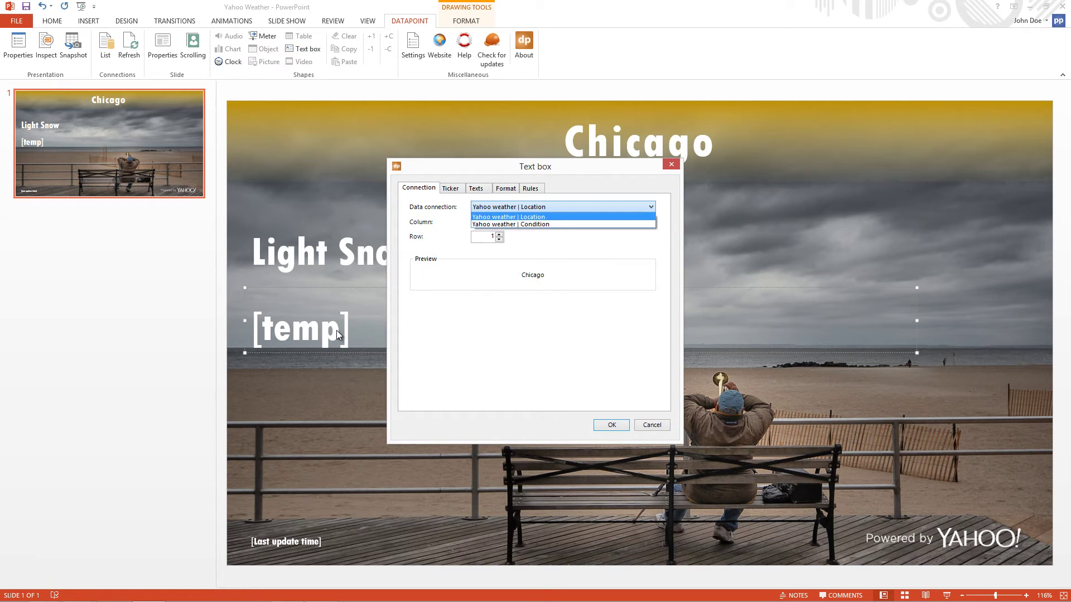
key("Down")
key("Return")
key("alt+Down")
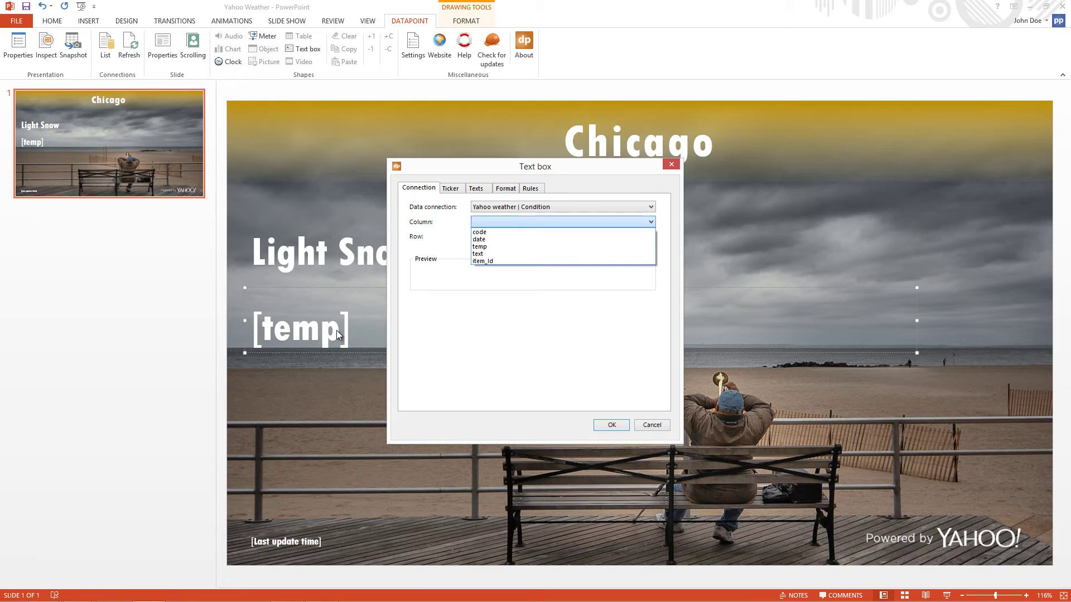
key("Down")
key("Down")
key("Down")
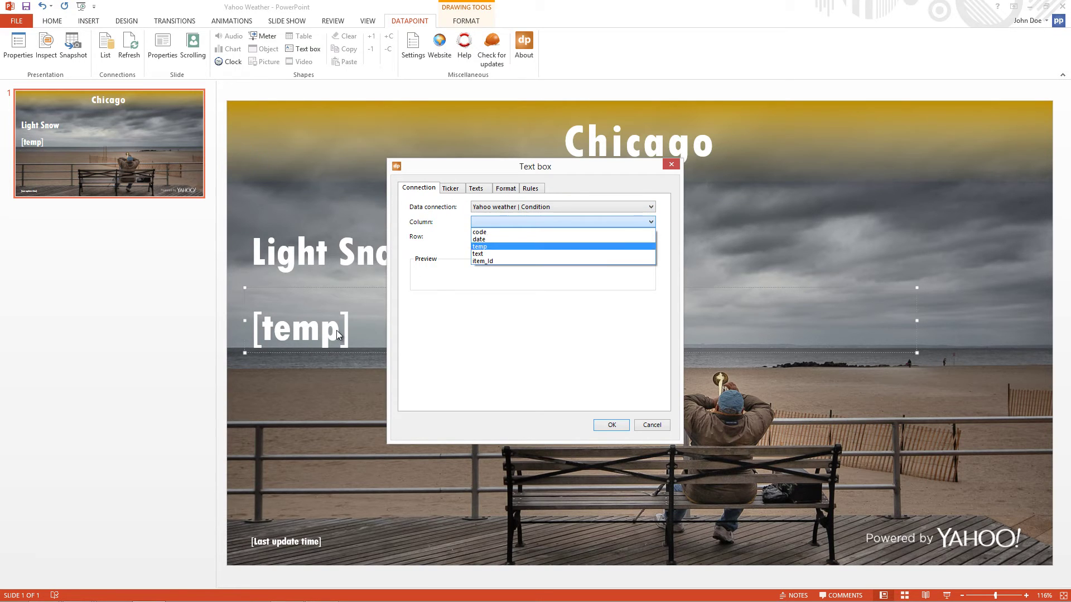
key("Return")
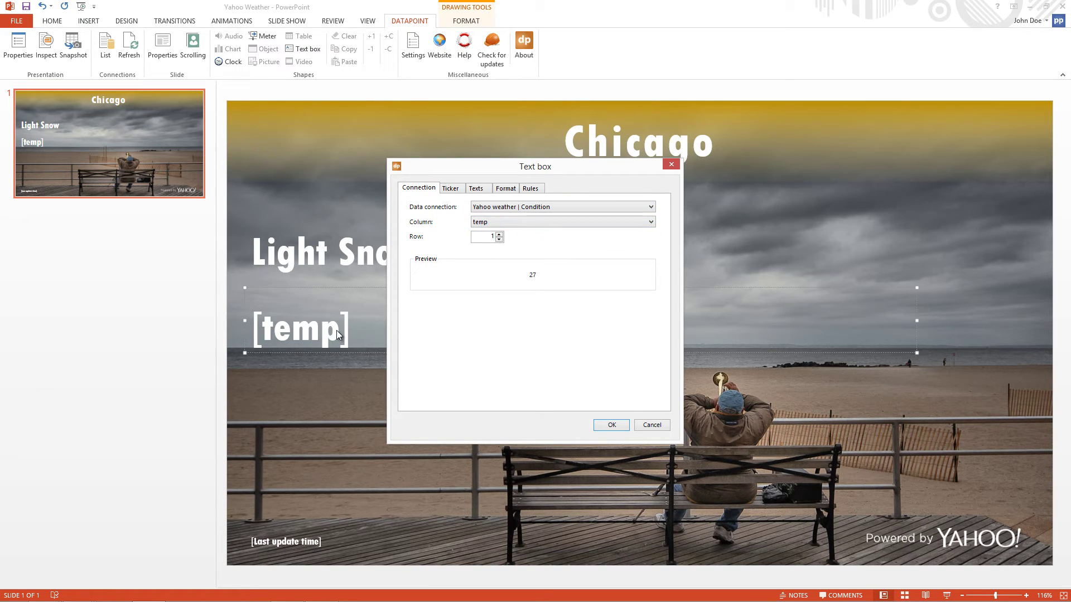
key("ctrl+Tab")
key("ctrl+Tab")
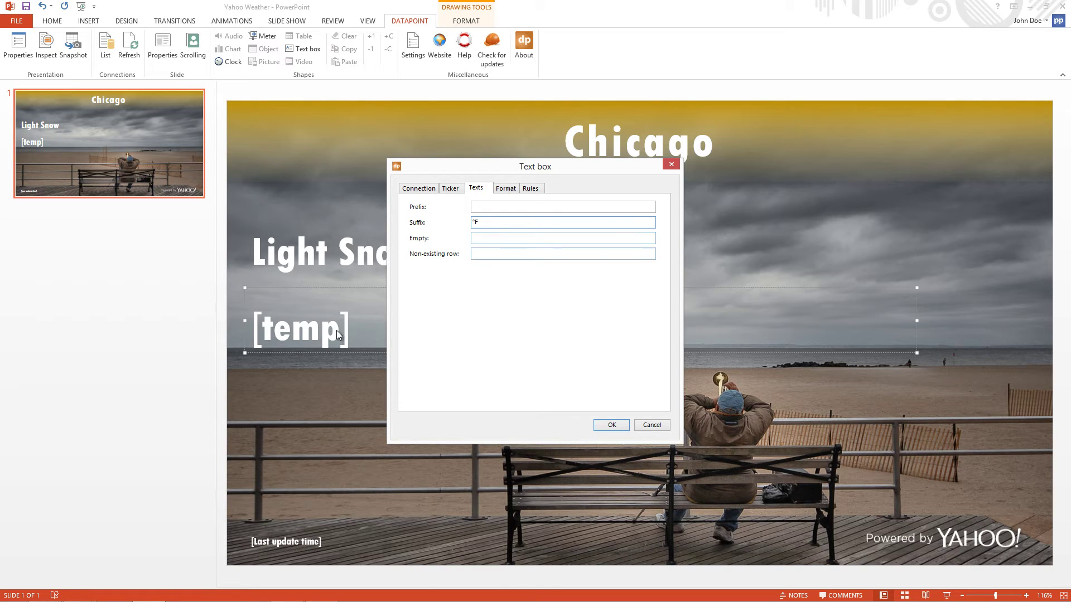
type("°F")
key("Return")
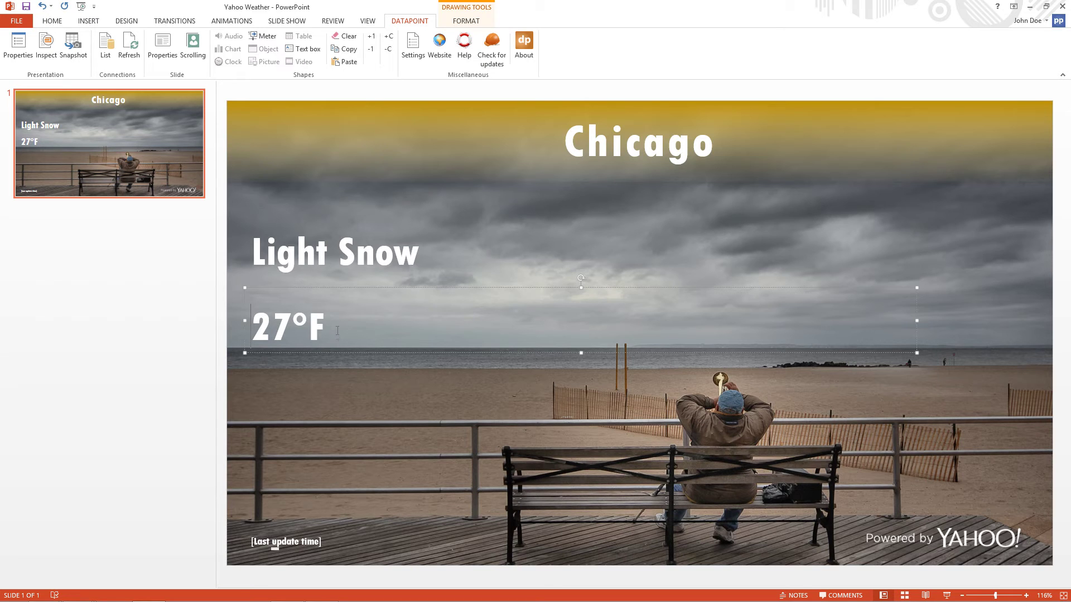
Link the [Last update time] box to Yahoo weather | Condition's date column.
key("Escape")
key("Tab")
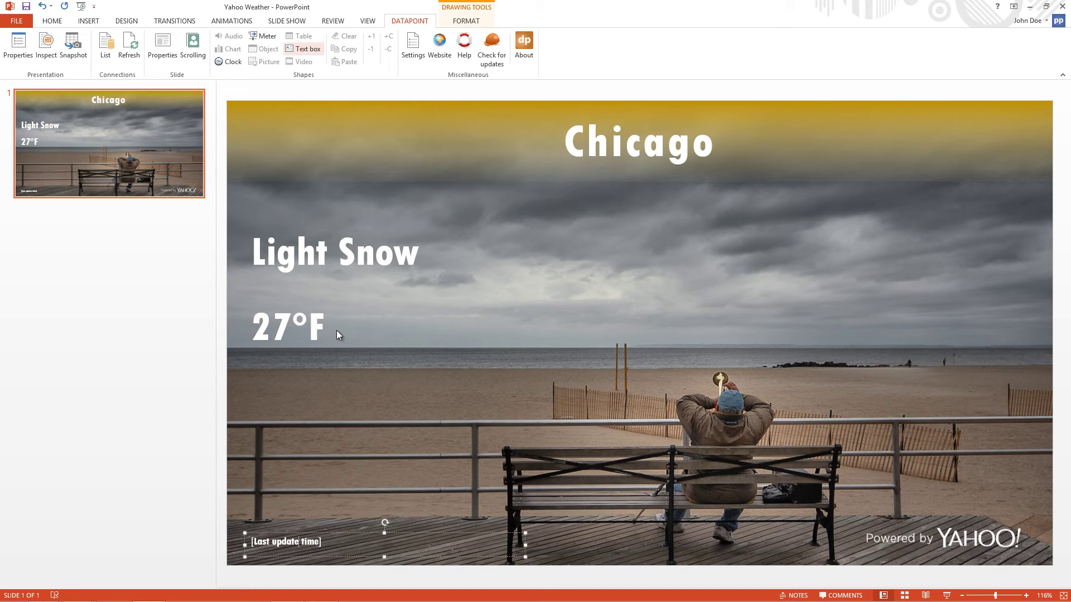
key("alt+Down")
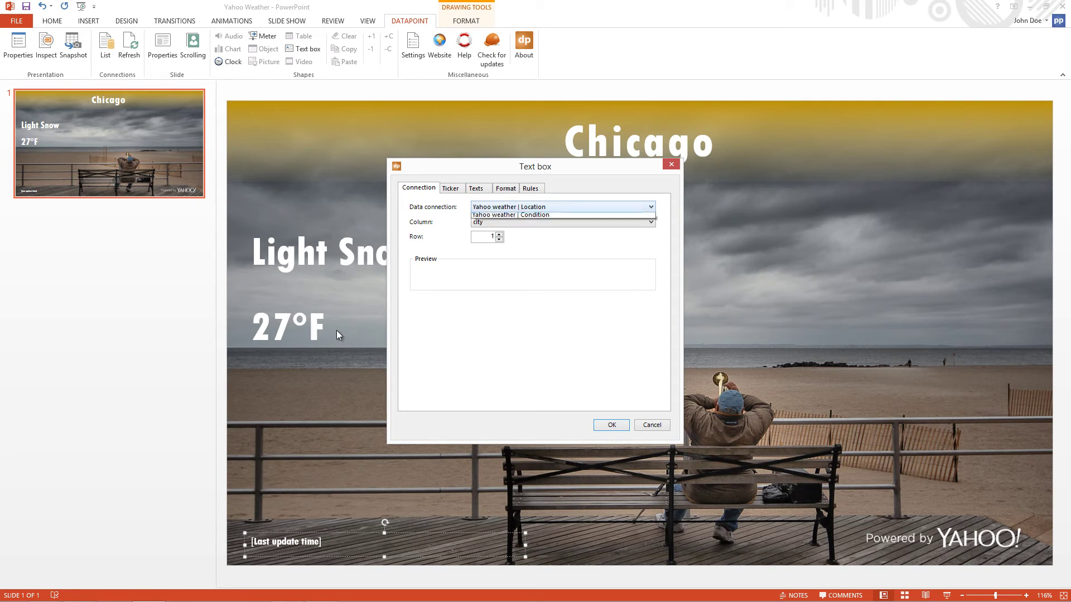
key("Return")
key("Down")
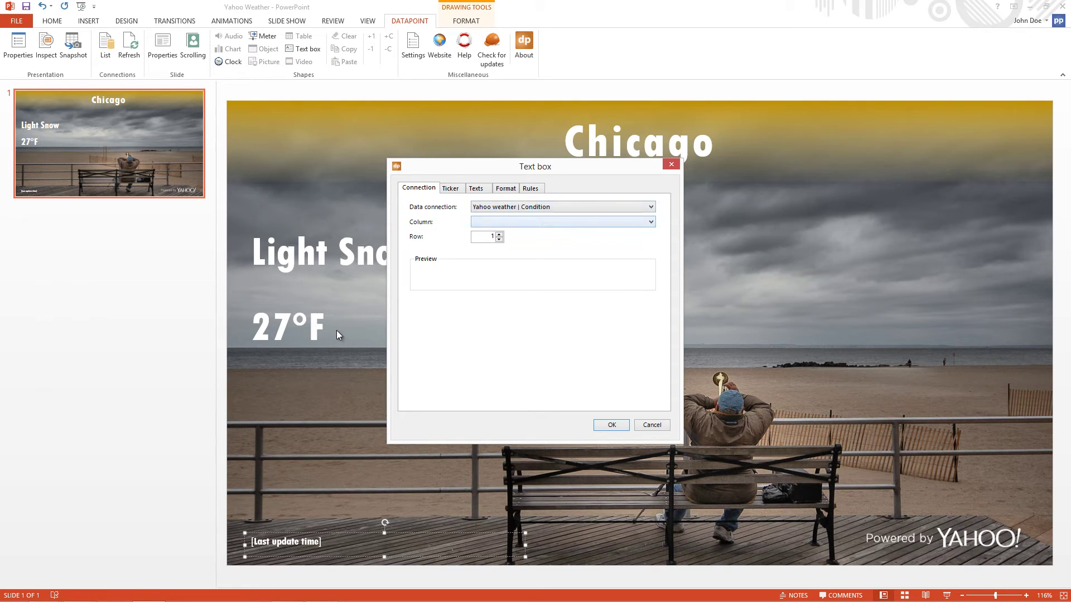
key("Tab")
key("alt+Down")
key("Down")
key("Down")
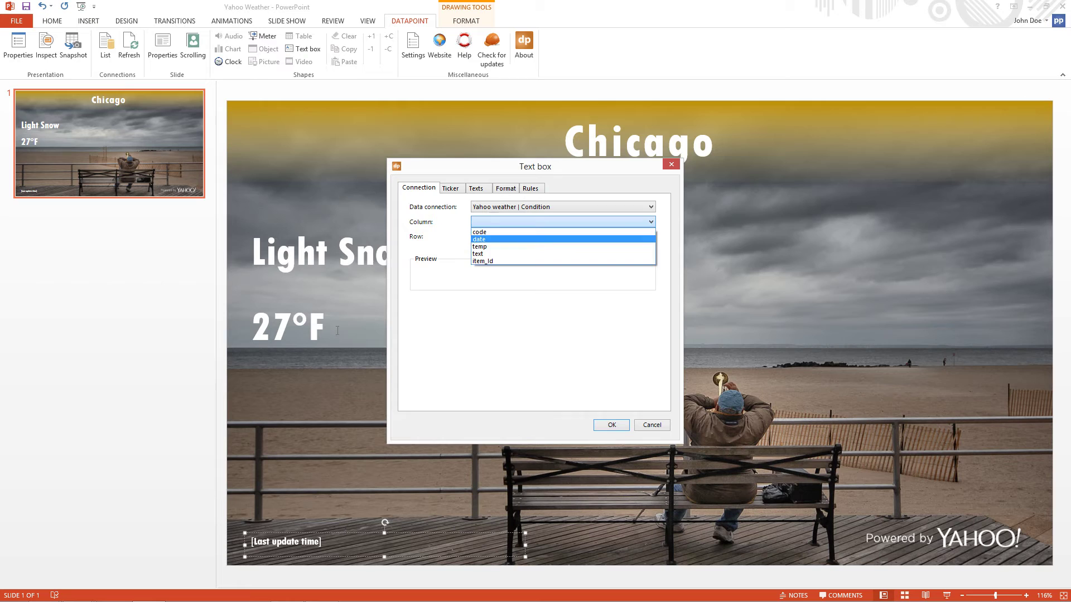
key("Return")
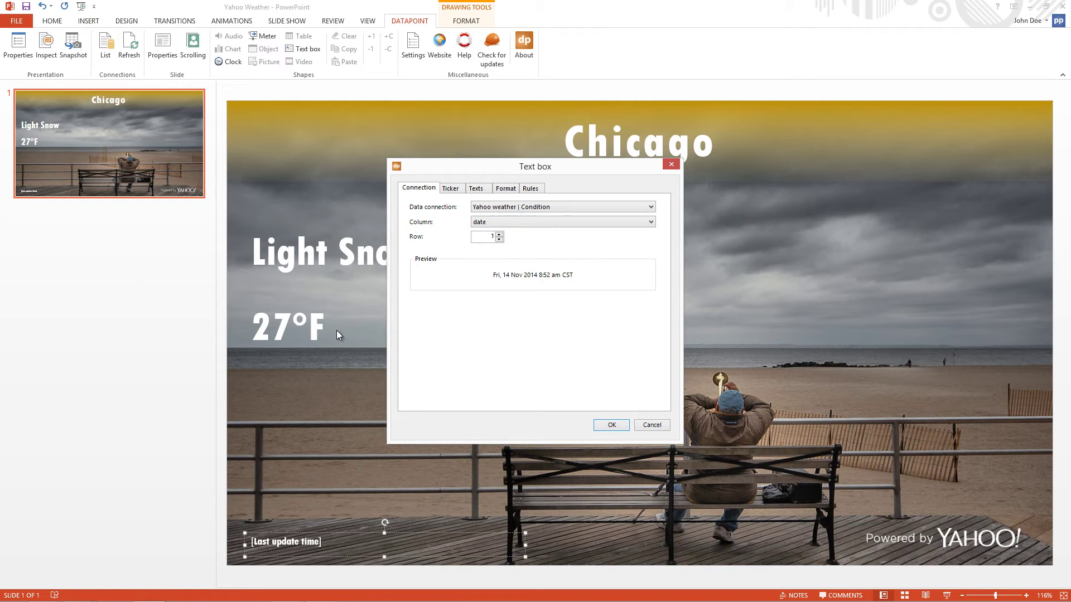
key("Return")
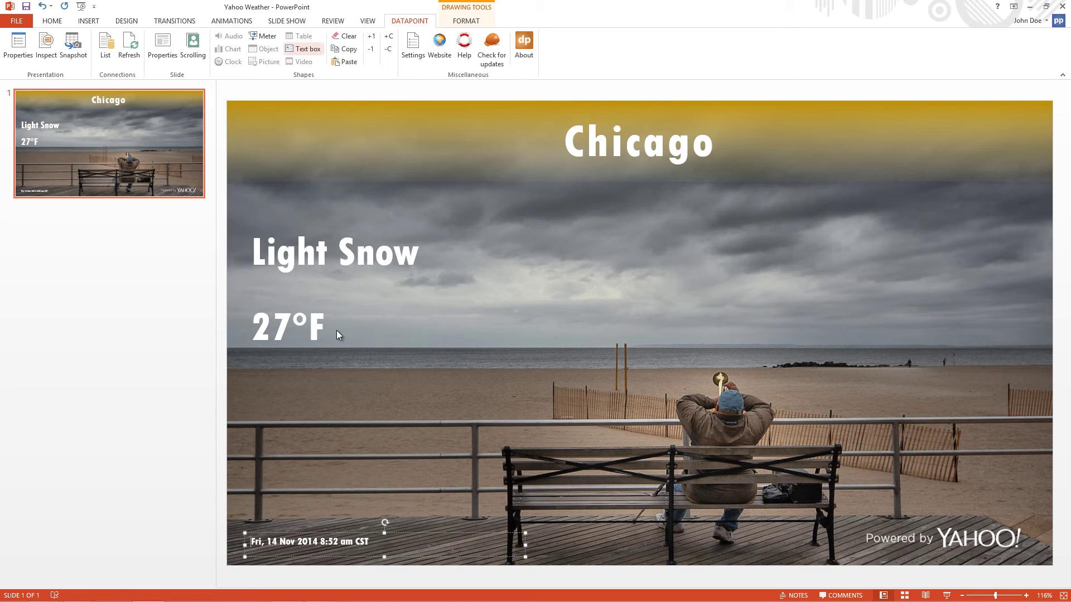
Add the prefix 'Last updated at' before the update timestamp.
key("Return")
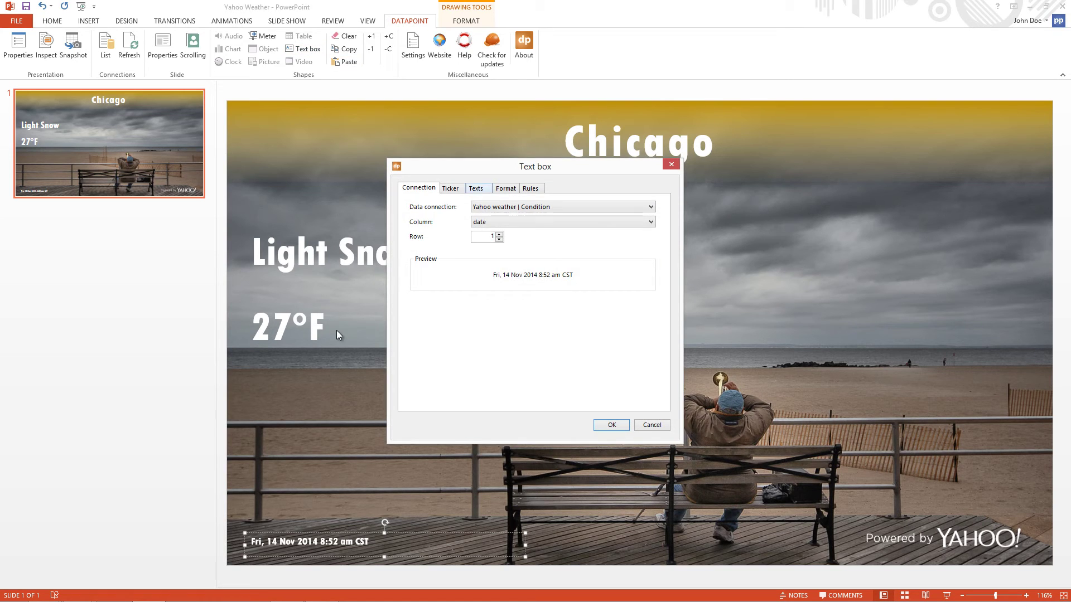
key("ctrl+Tab")
key("ctrl+Tab")
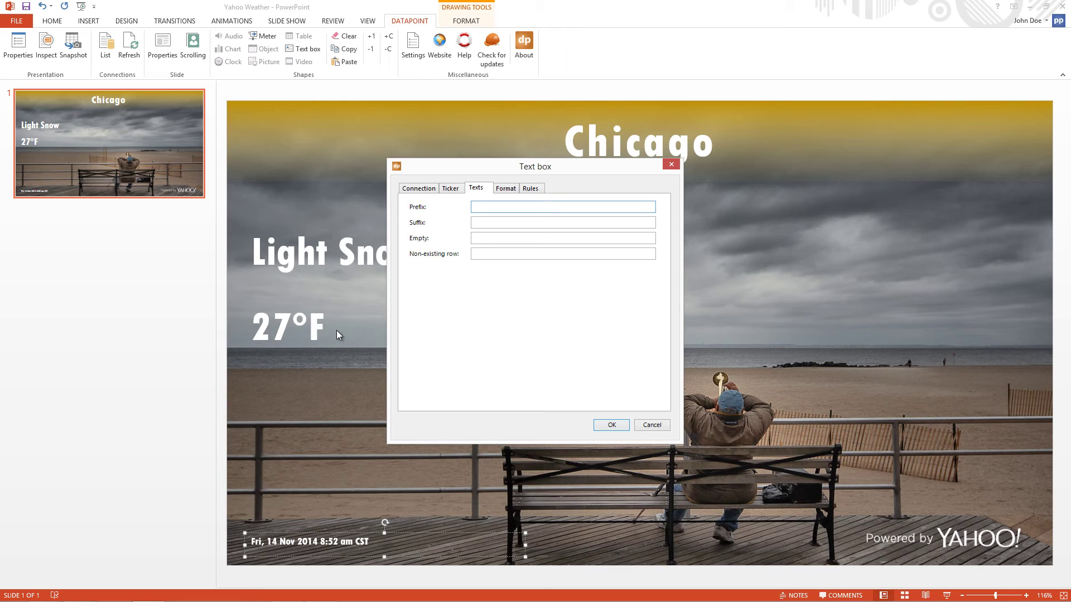
type("Last updated at")
key("Return")
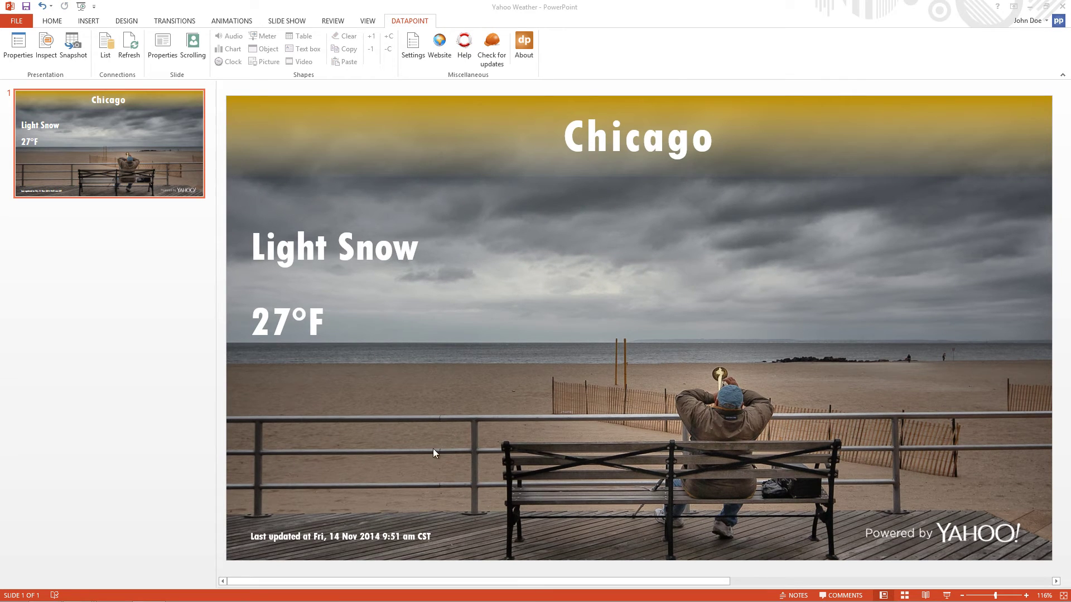
Insert white wind icon file 0 from icons\white and move it to the slide's right side.
left_click(89, 21)
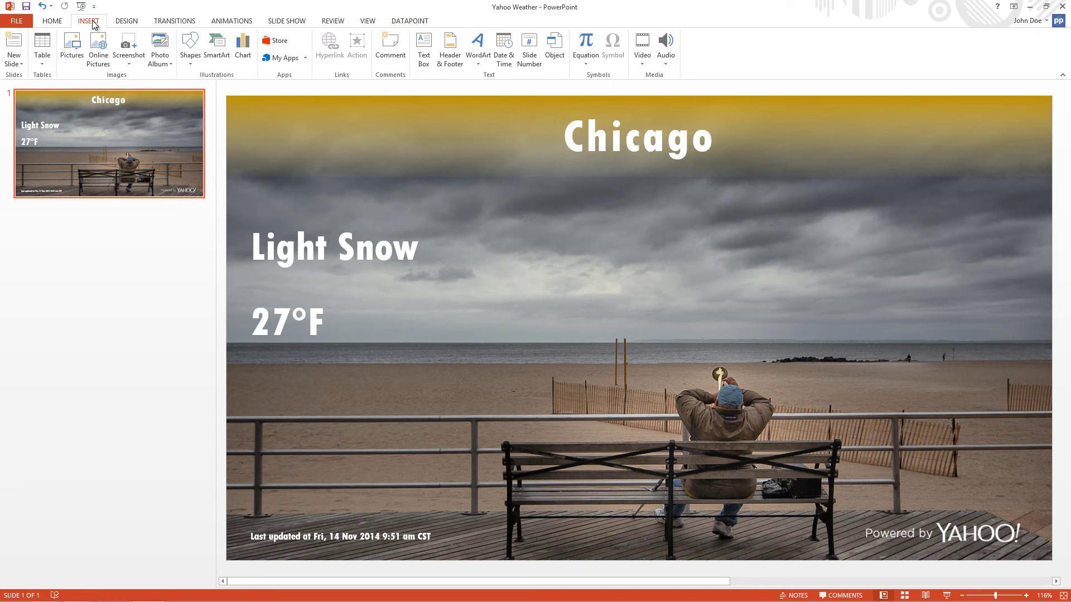
left_click(76, 45)
left_click(118, 89)
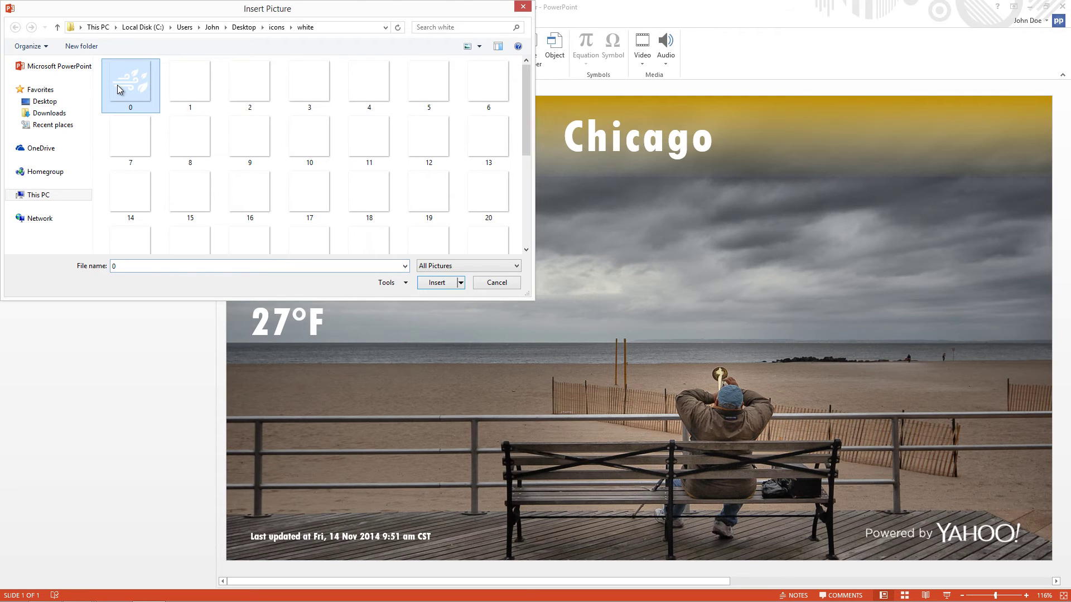
left_click(436, 283)
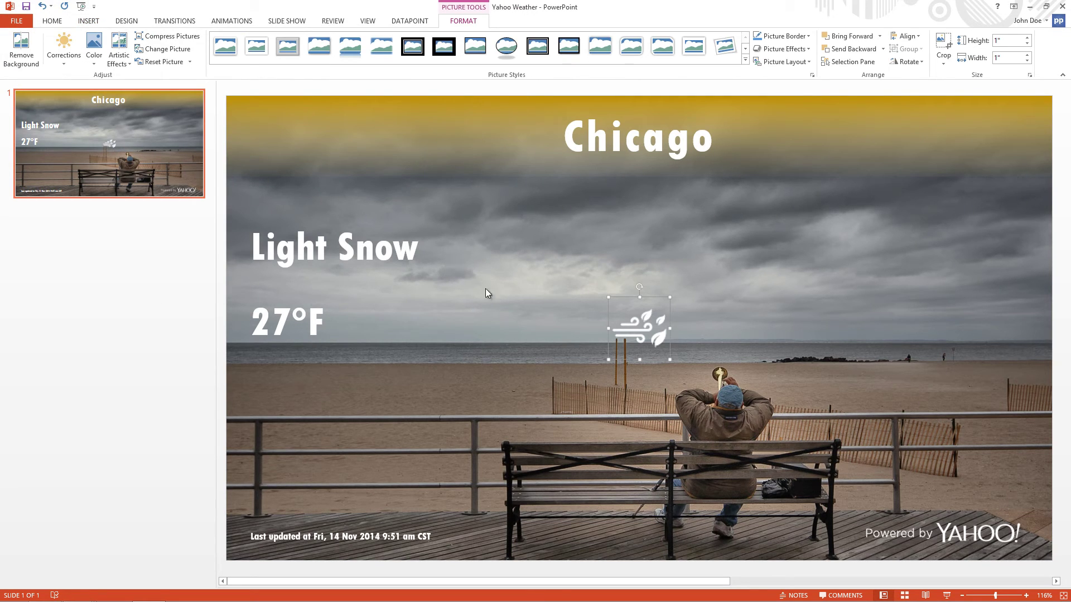
left_click_drag(640, 329, 961, 316)
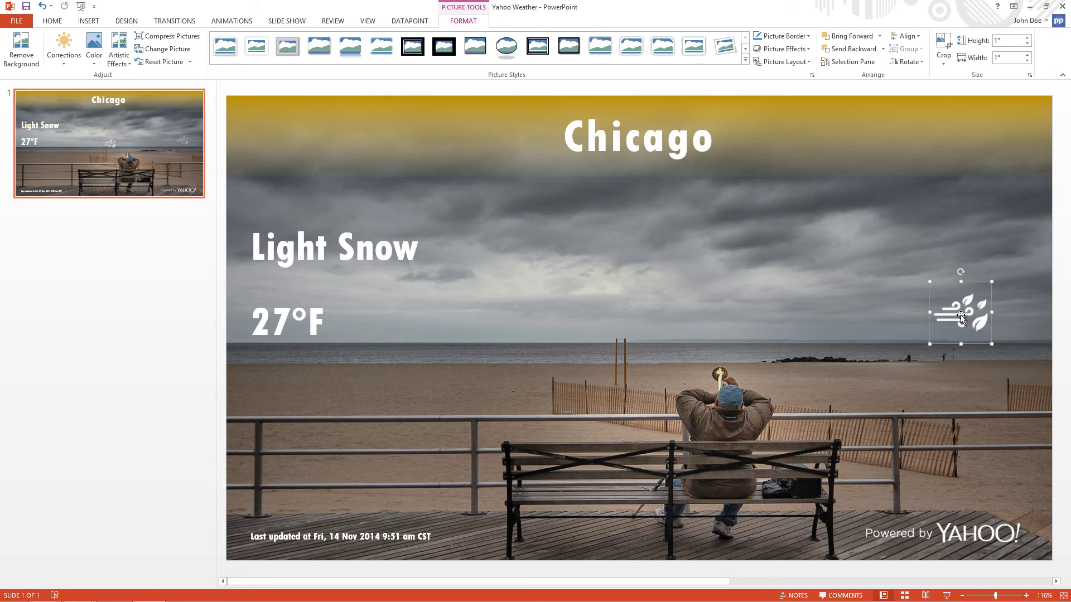
Convert the wind icon into a DataPoint picture linked to Yahoo weather | Condition's code column (preview 14).
left_click(422, 24)
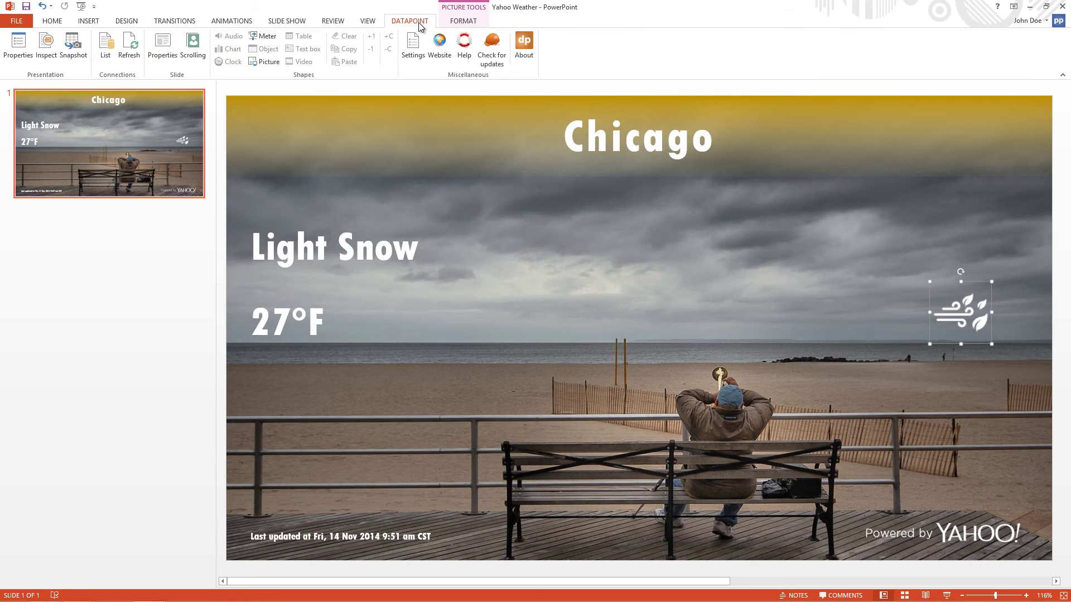
left_click(271, 63)
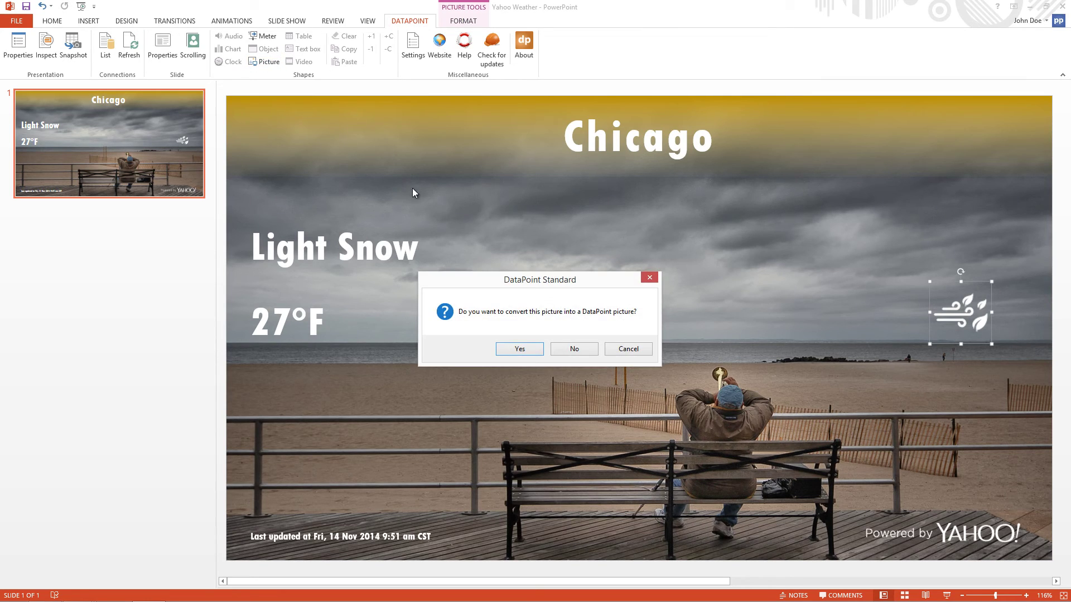
left_click(519, 349)
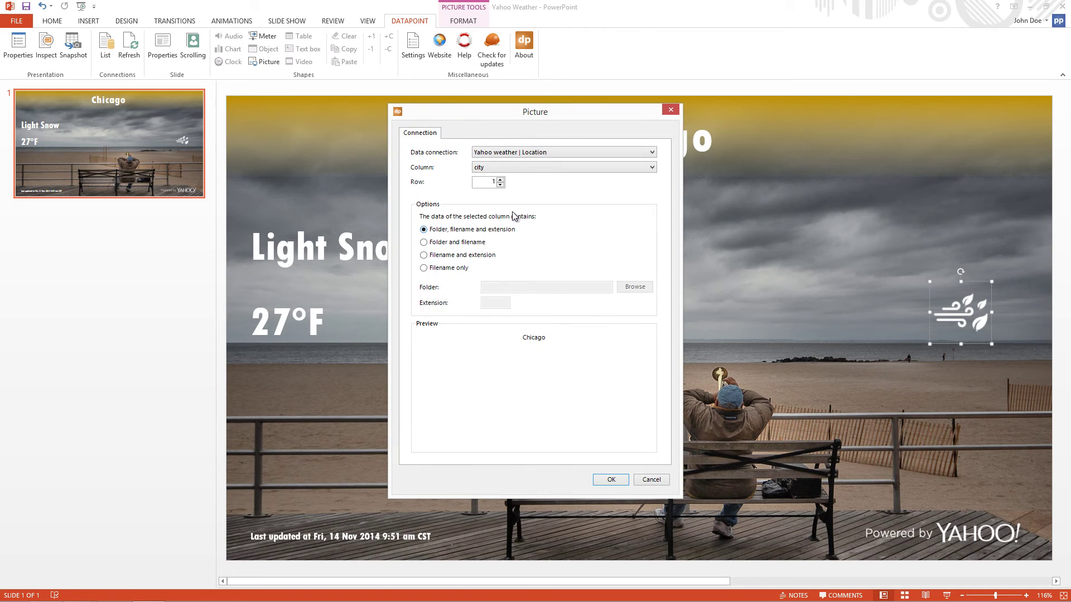
left_click(513, 154)
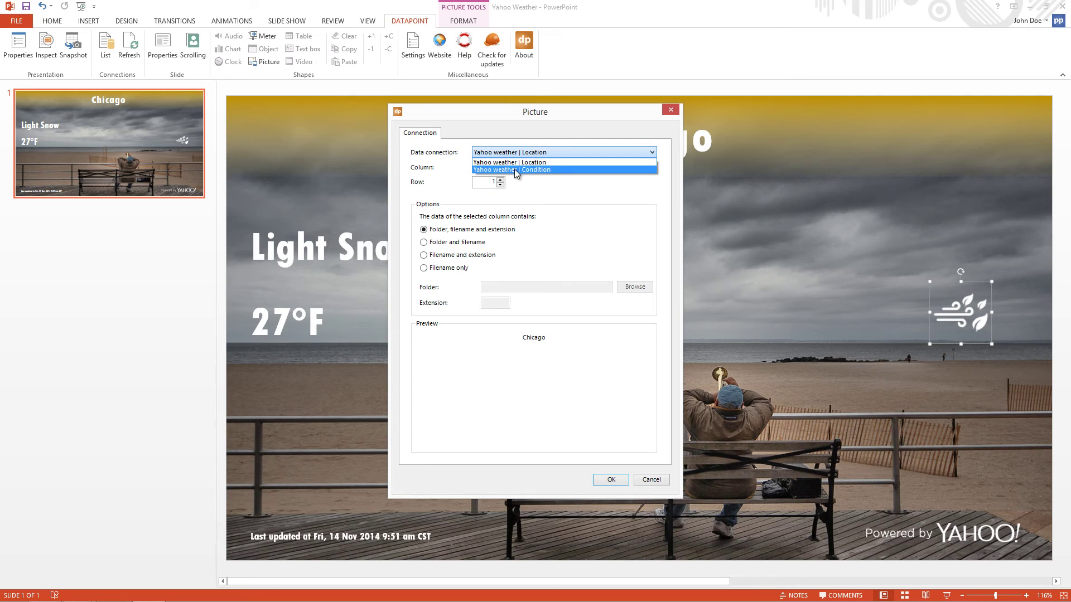
left_click(514, 169)
left_click(516, 169)
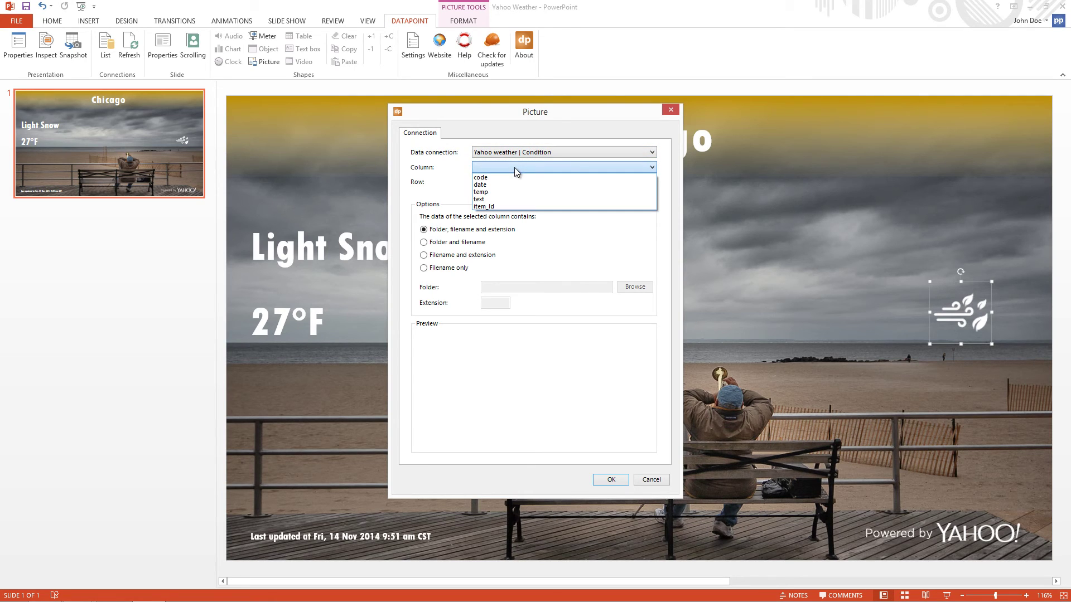
left_click(511, 177)
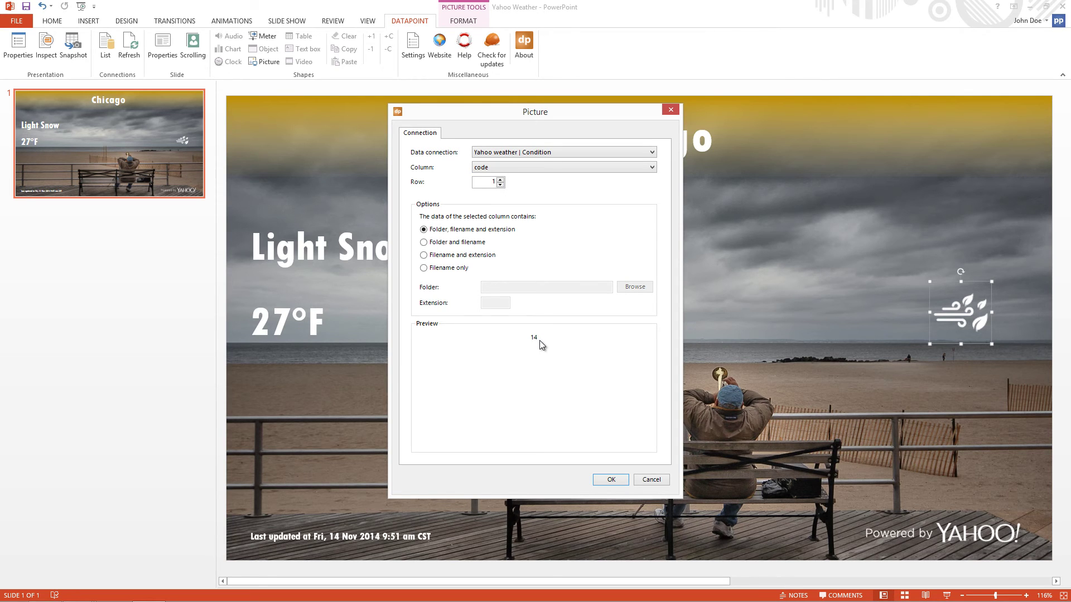
key("alt+Tab")
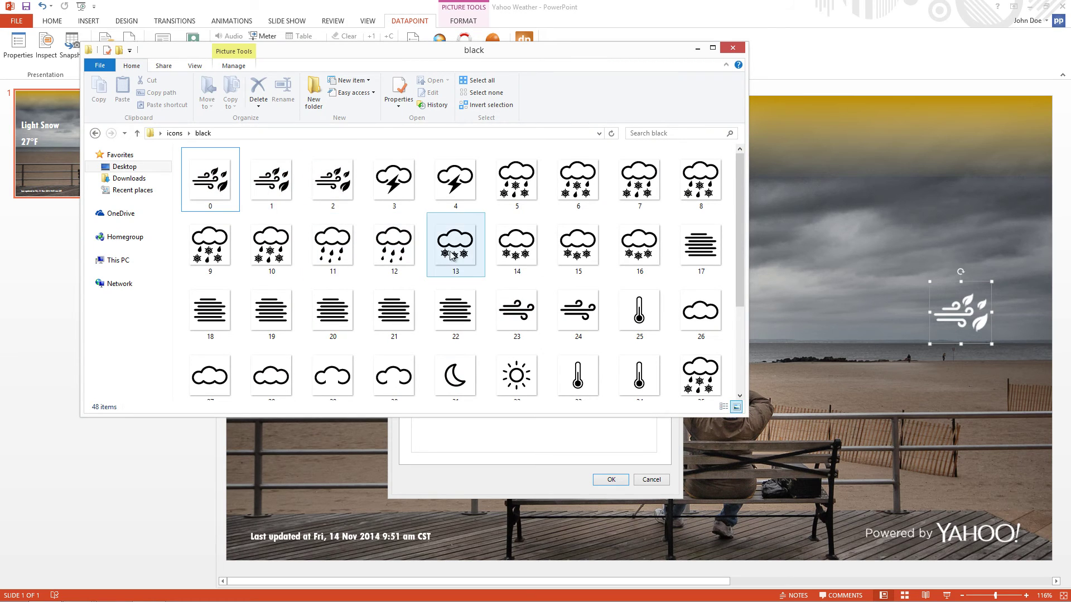
Confirm icon 14 exists, copy the black icons folder path, and minimize Explorer.
left_click(500, 252)
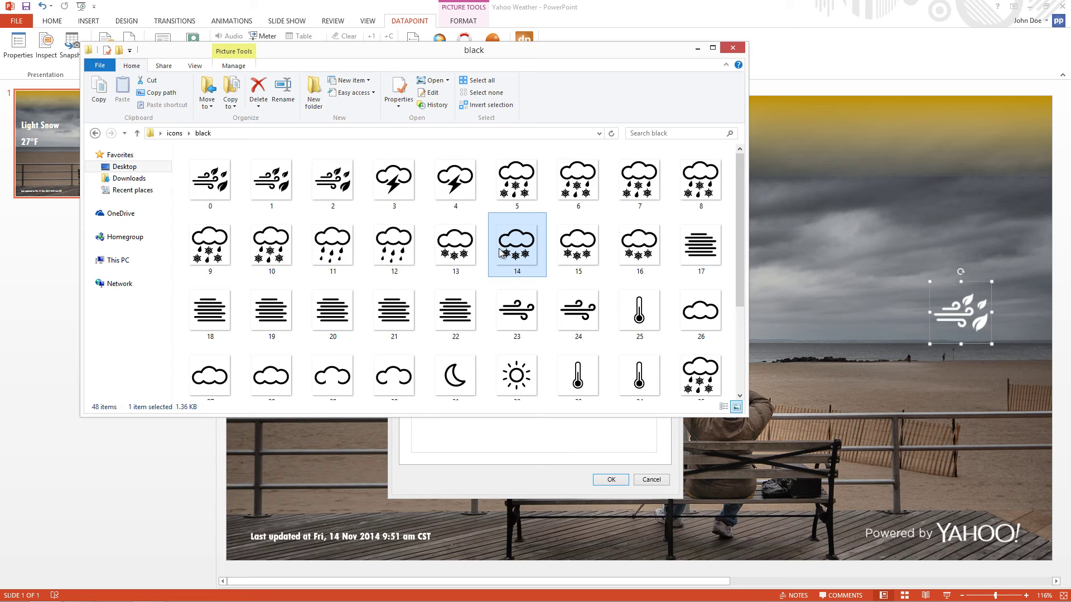
left_click(563, 134)
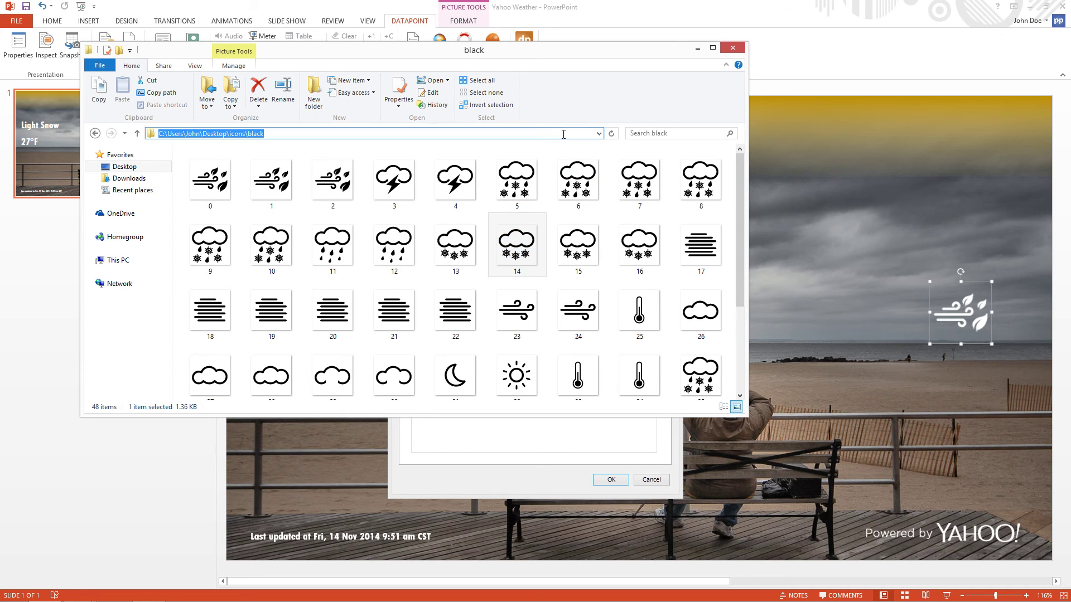
right_click(564, 135)
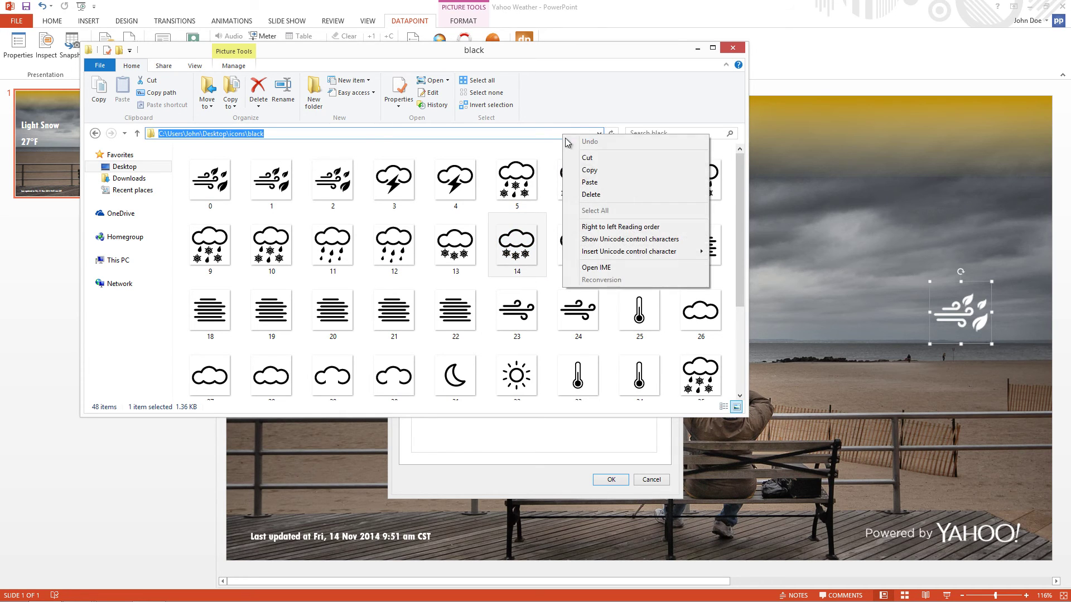
left_click(587, 170)
left_click(698, 49)
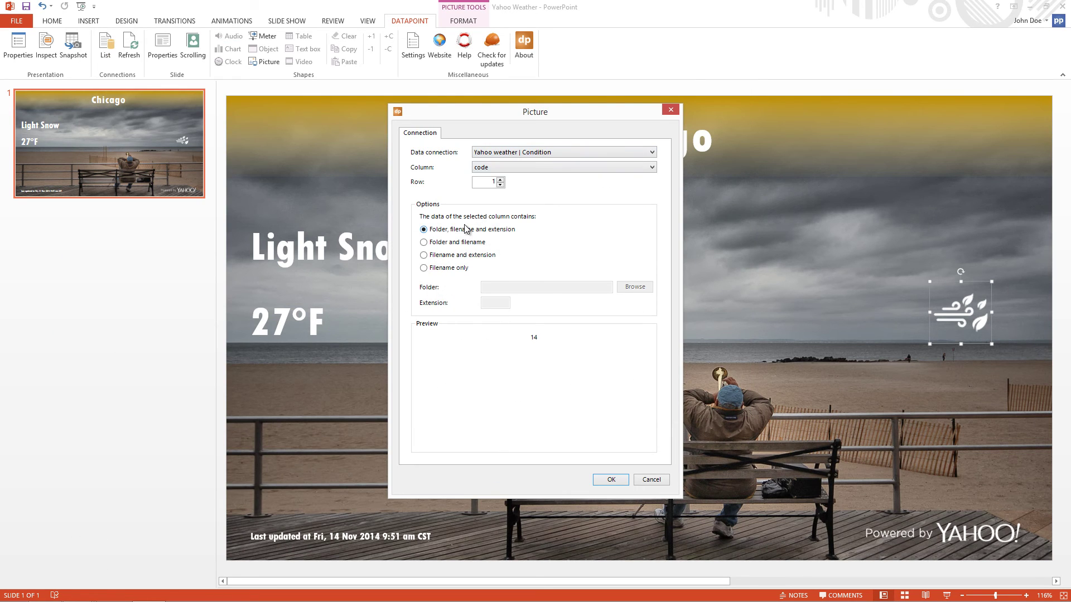
Link pictures by Filename only from the icons/white folder with png extension, and apply.
left_click(451, 269)
left_click(487, 286)
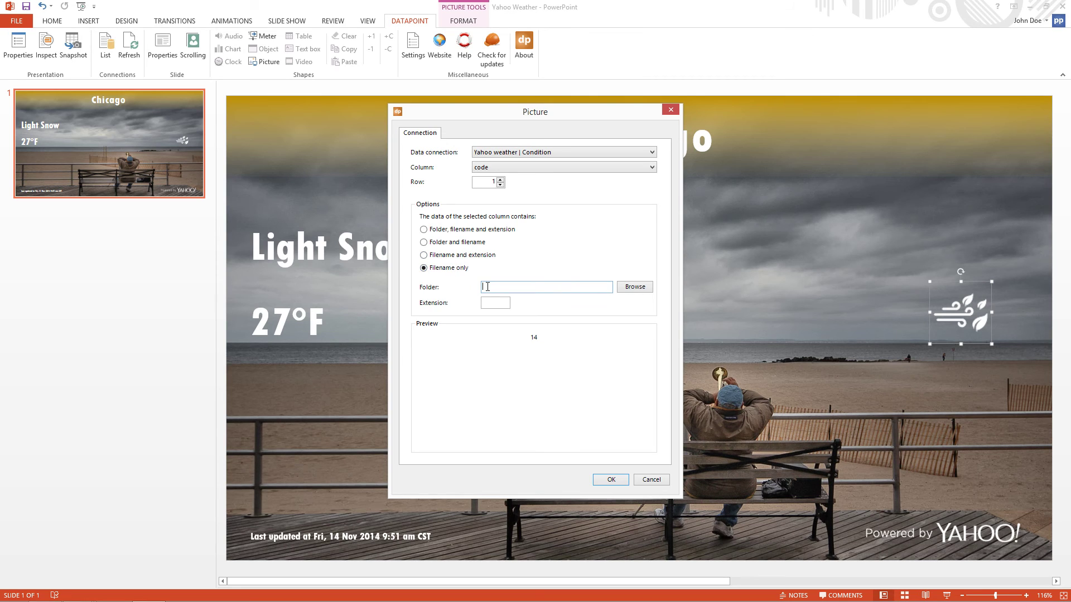
right_click(487, 287)
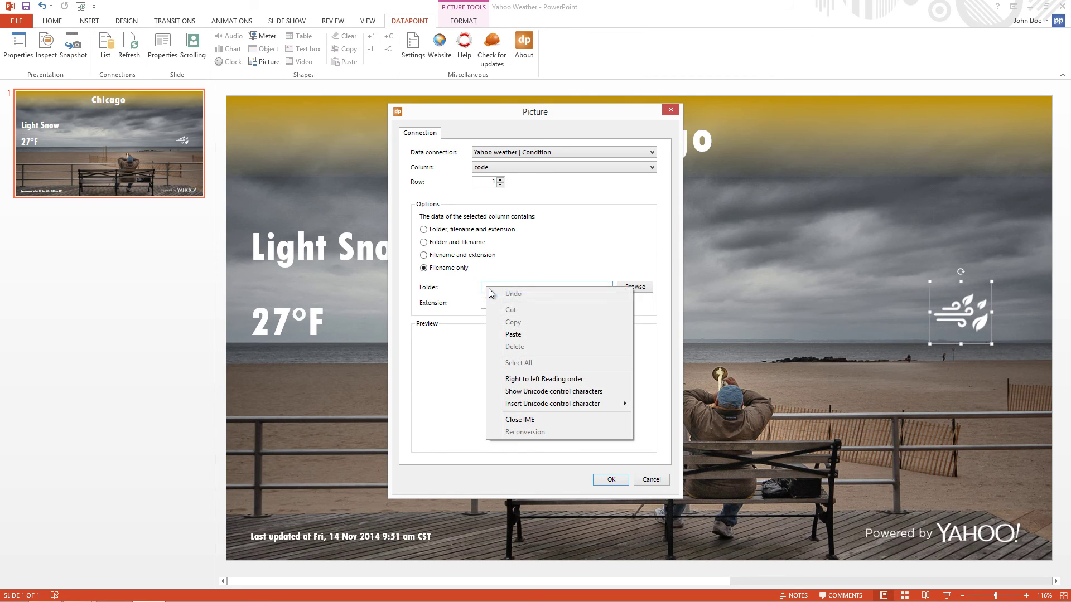
left_click(504, 335)
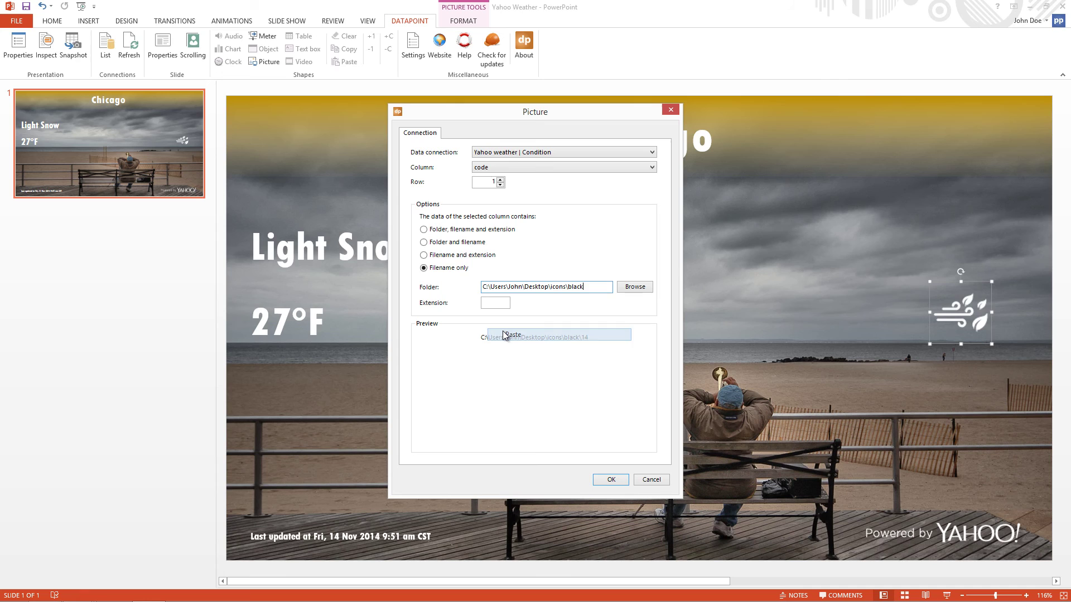
left_click(492, 302)
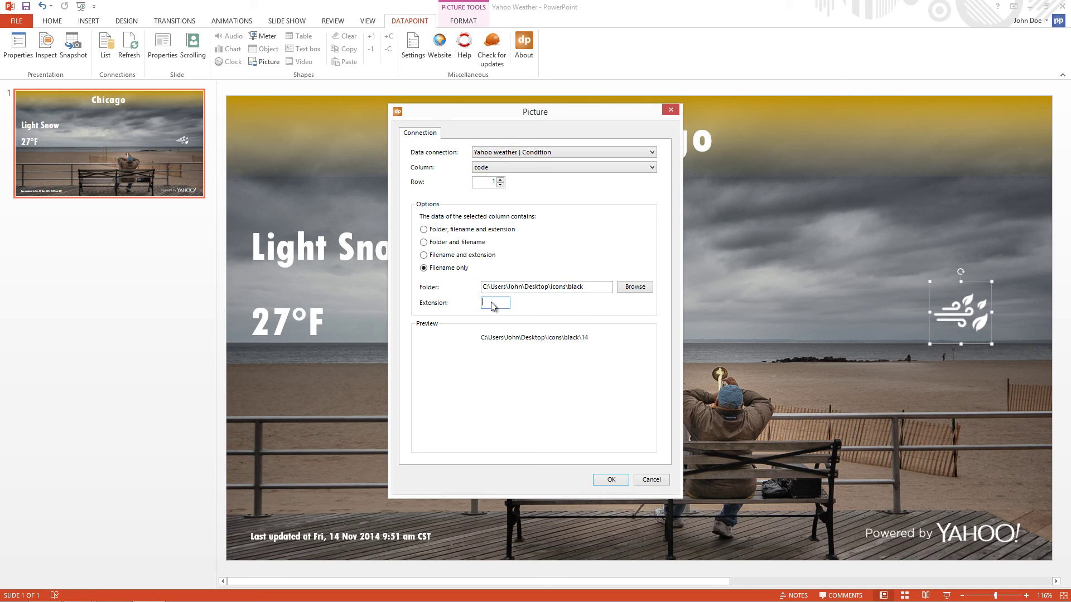
type("png")
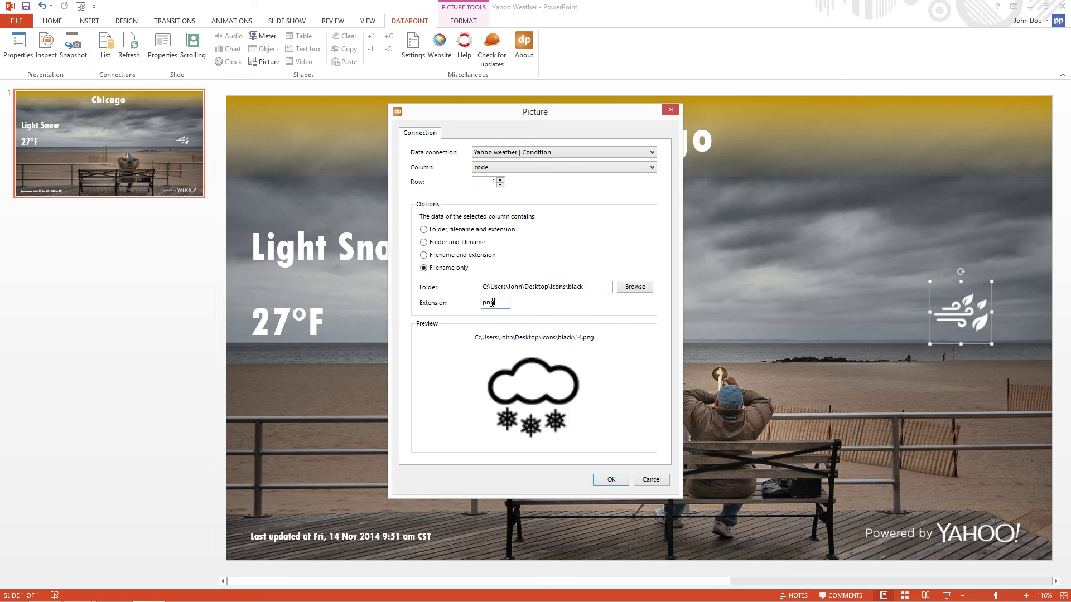
left_click_drag(568, 286, 590, 290)
type("white")
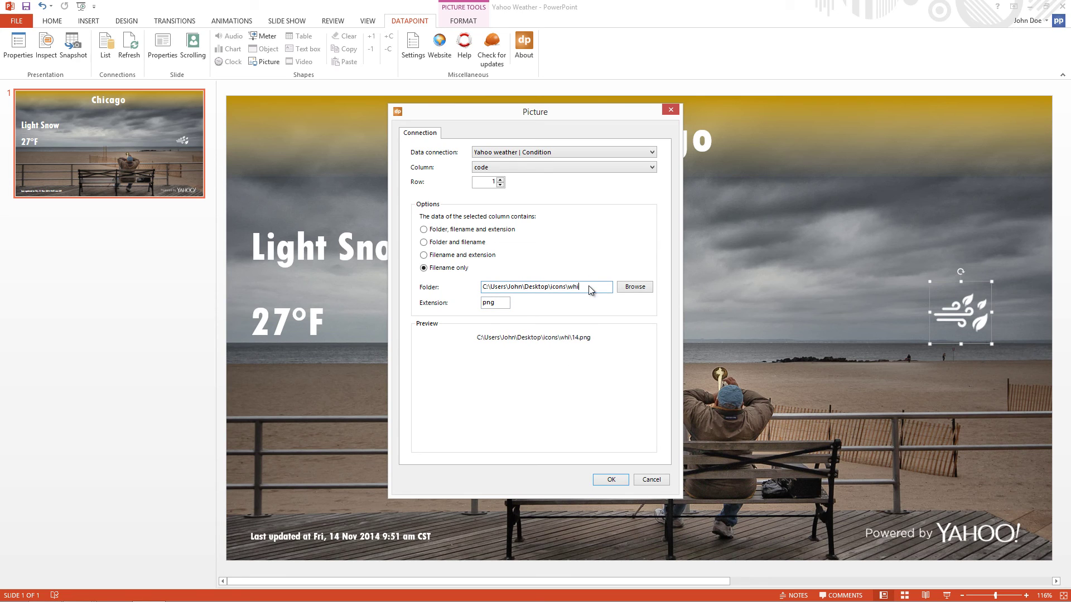
left_click(611, 479)
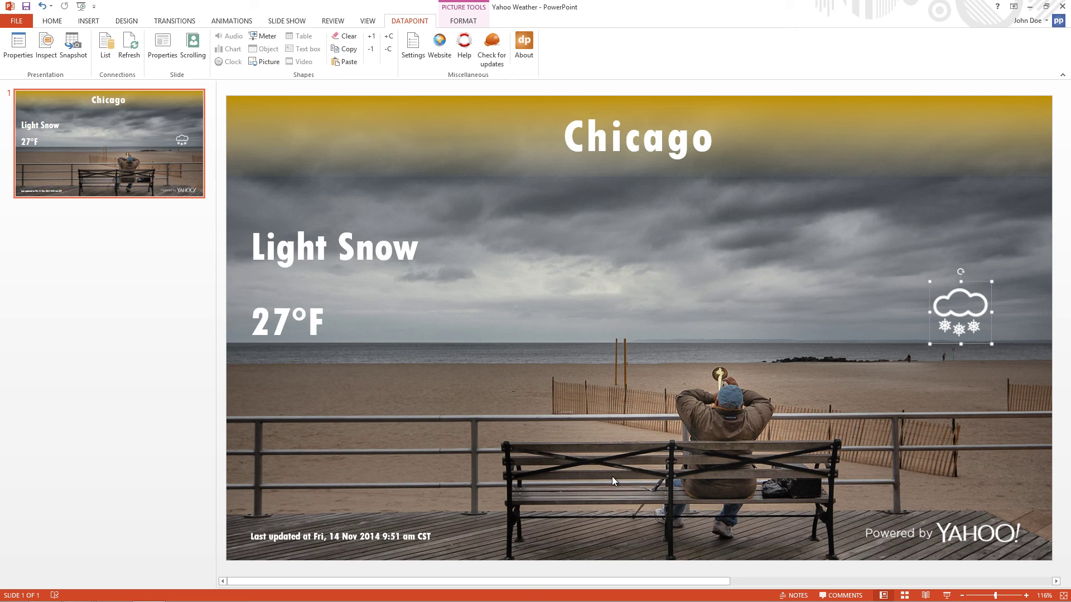